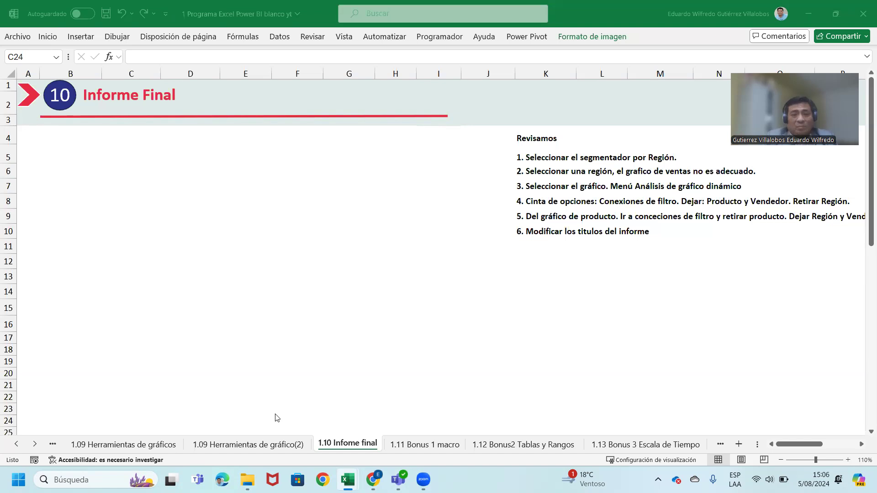
Go to the '1.09 Herramientas de gráfico(2)' sheet with the Reporte de Ventas Finales dashboard.
left_click(218, 445)
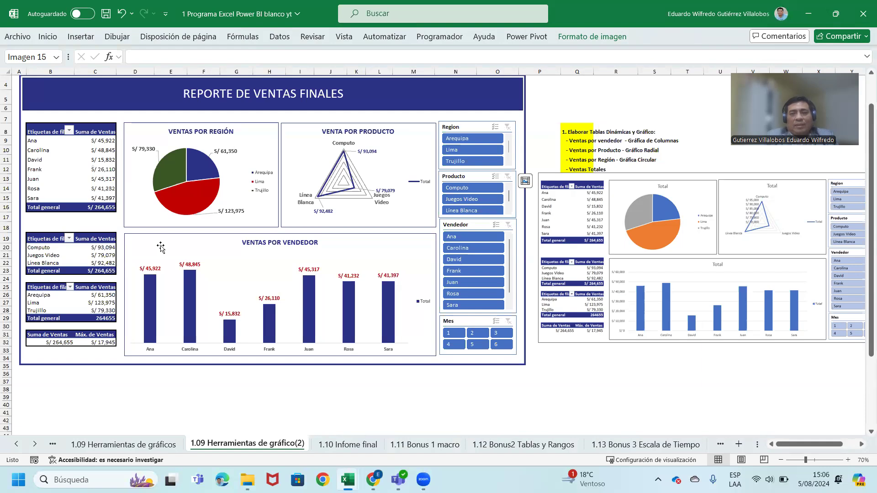
left_click(463, 190)
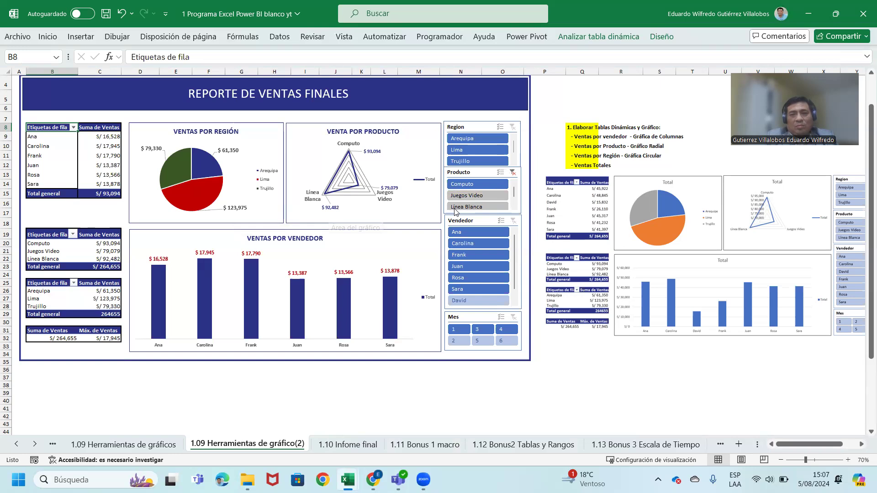
left_click(468, 196)
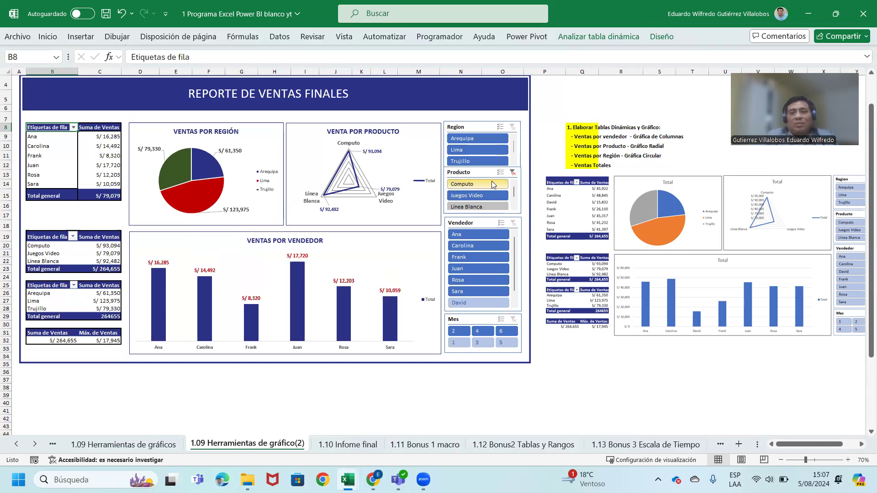
left_click(513, 176)
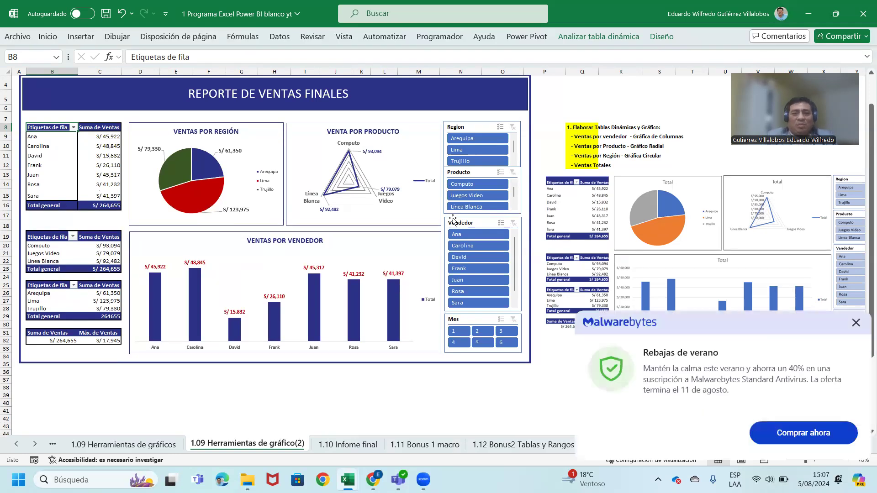
Insert blank columns J:L on '1.10 Infome final' and dismiss the antivirus popup.
left_click(347, 445)
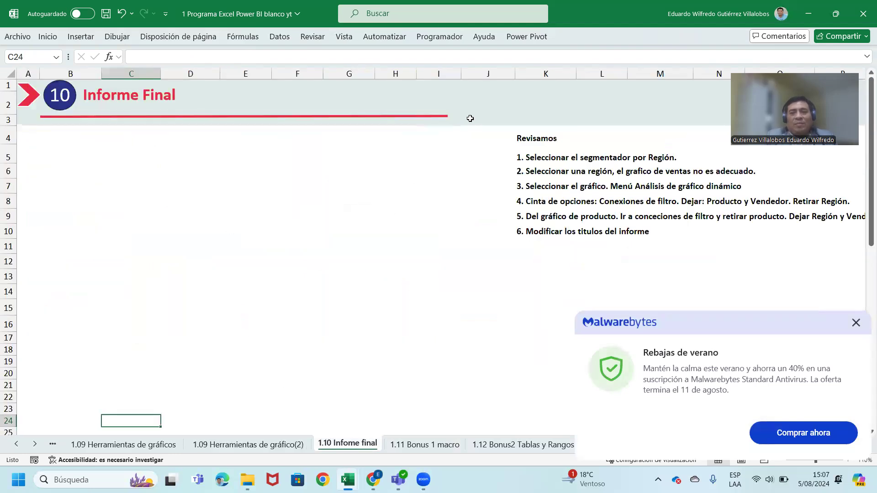
left_click_drag(498, 73, 600, 72)
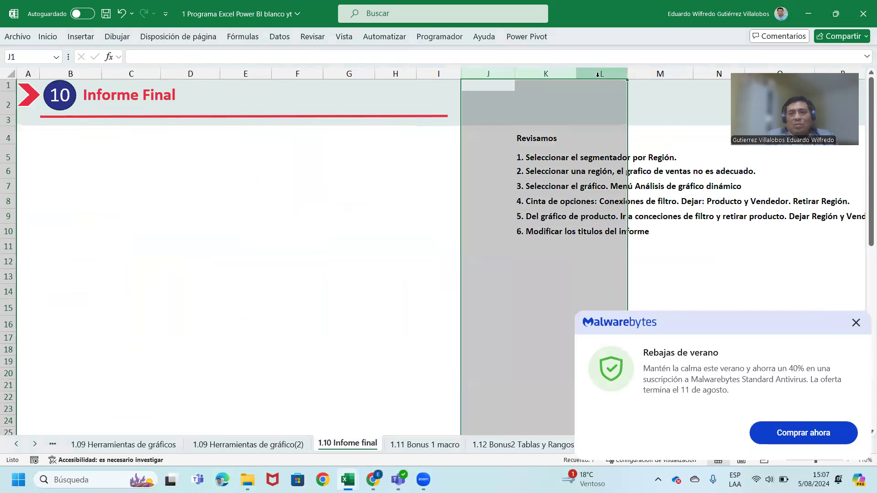
right_click(597, 74)
left_click(632, 188)
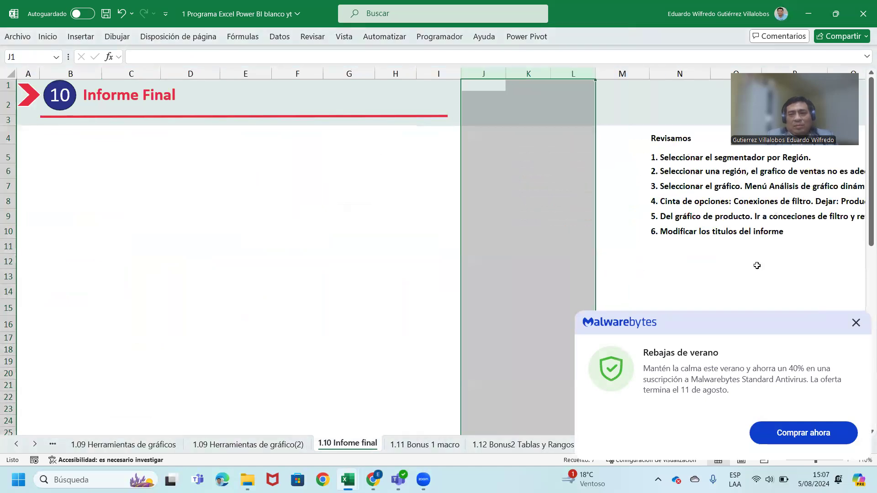
left_click(855, 322)
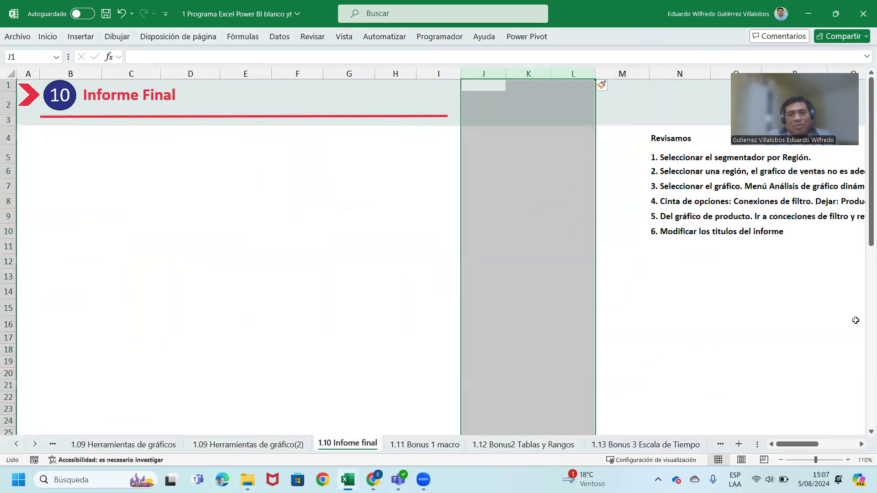
left_click(558, 141)
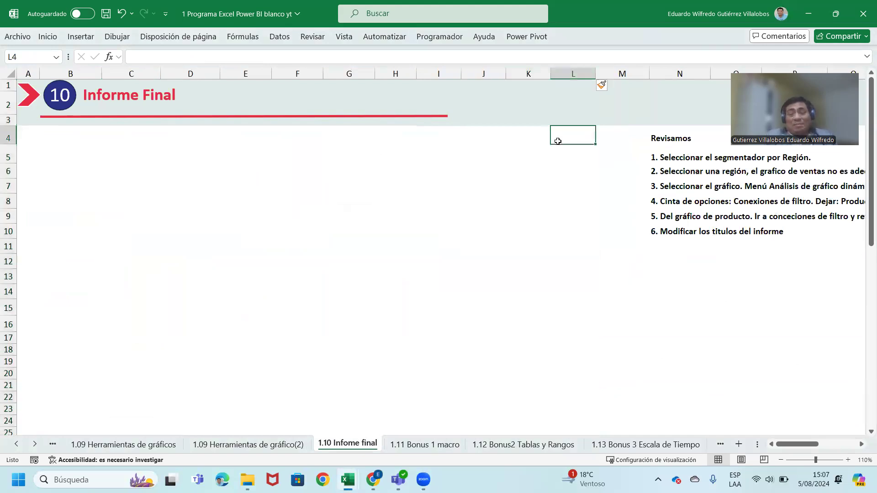
left_click(250, 445)
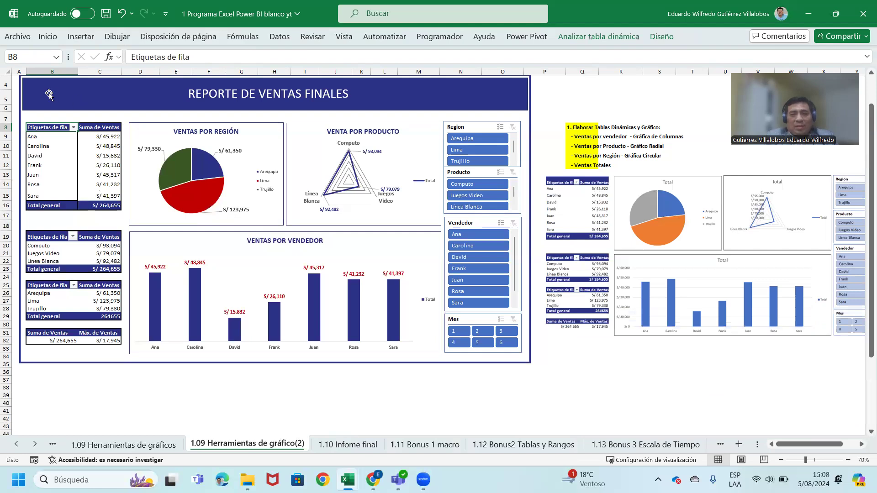
left_click(355, 446)
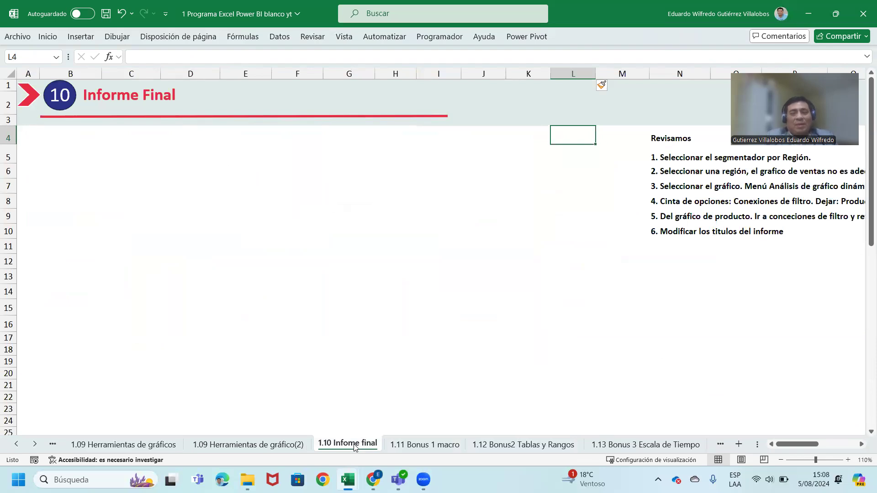
left_click(244, 448)
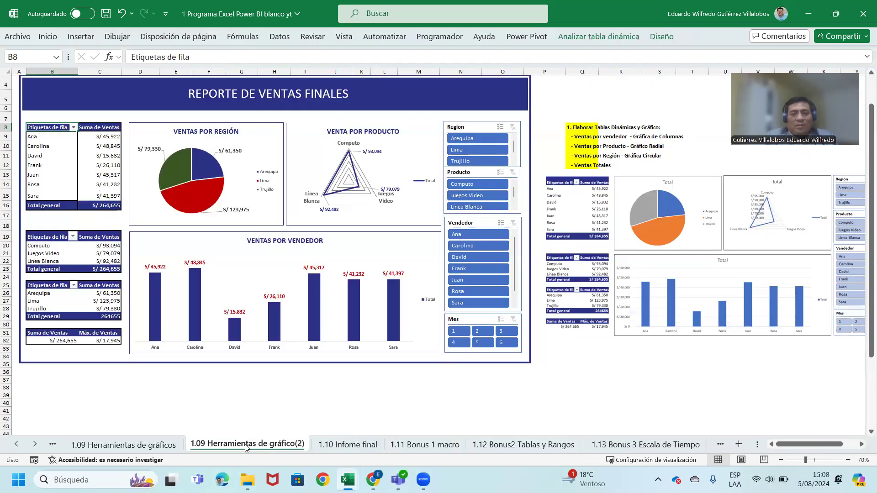
right_click(250, 446)
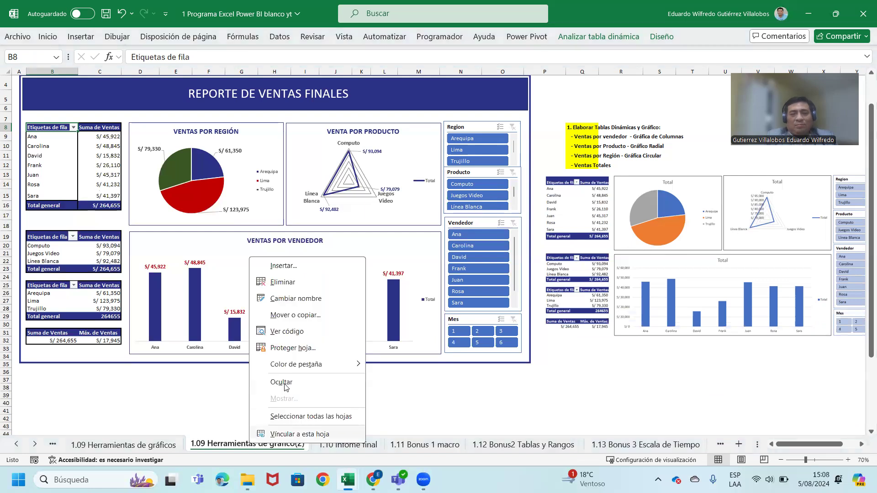
left_click(308, 318)
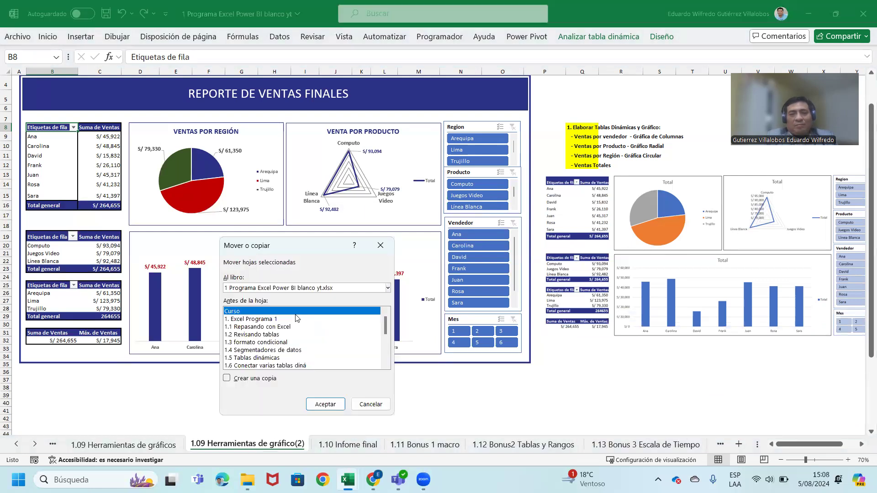
scroll(245, 360, "down", 1)
scroll(249, 359, "down", 1)
scroll(256, 360, "down", 1)
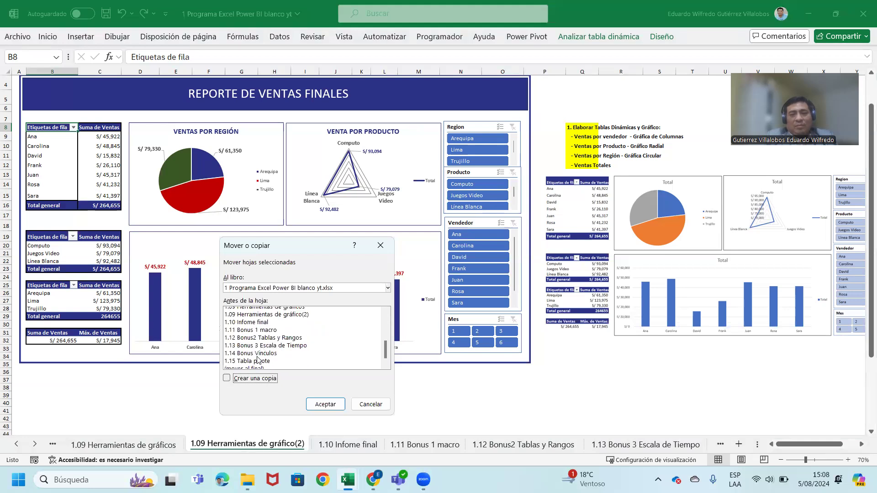
left_click(251, 324)
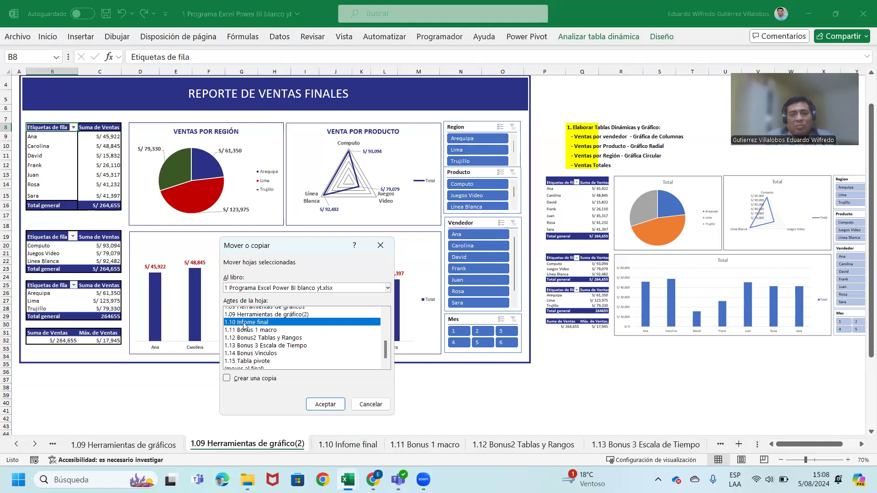
left_click(325, 404)
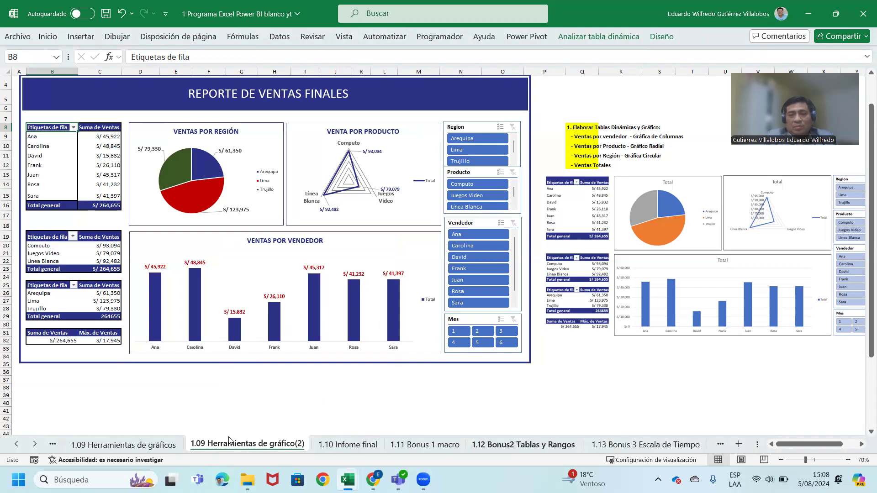
left_click(17, 445)
left_click(17, 444)
left_click(17, 445)
left_click(17, 445)
left_click(17, 445)
left_click(17, 445)
left_click(17, 444)
left_click(17, 445)
left_click(17, 444)
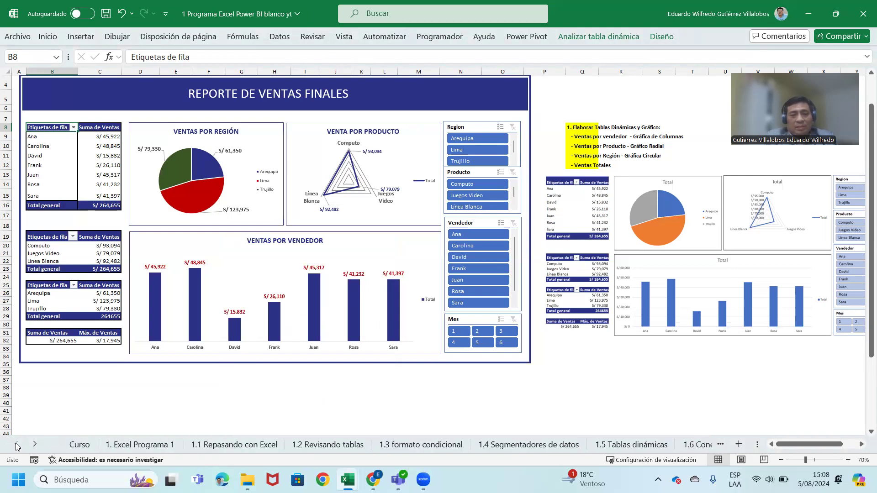
left_click(34, 444)
left_click(35, 445)
left_click(34, 444)
left_click(34, 445)
left_click(34, 445)
left_click(34, 445)
left_click(34, 445)
left_click(34, 445)
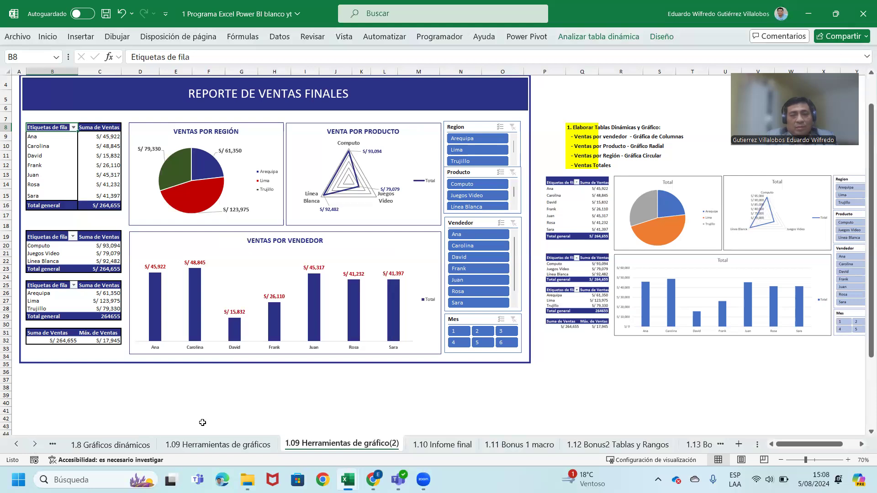
left_click(204, 446)
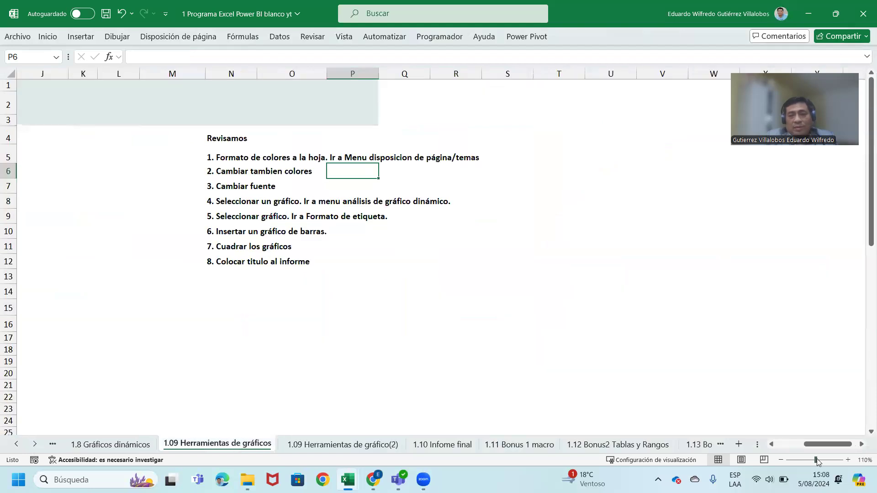
left_click_drag(844, 442, 818, 442)
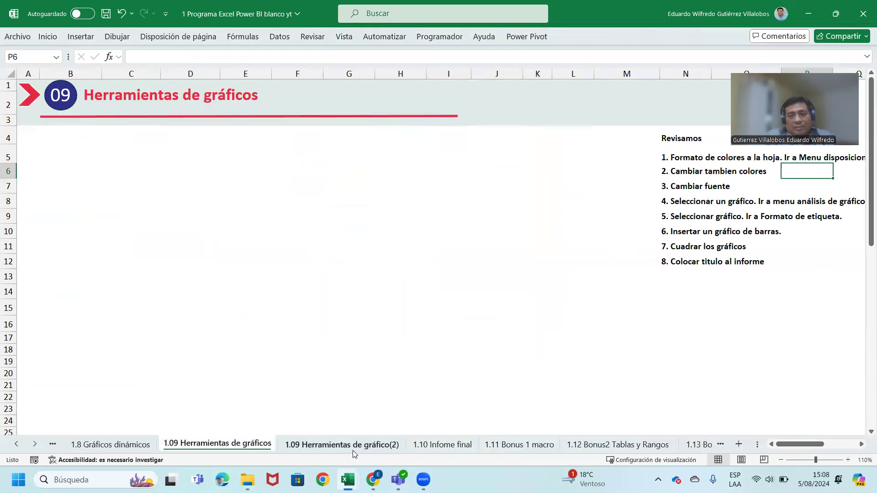
left_click(351, 450)
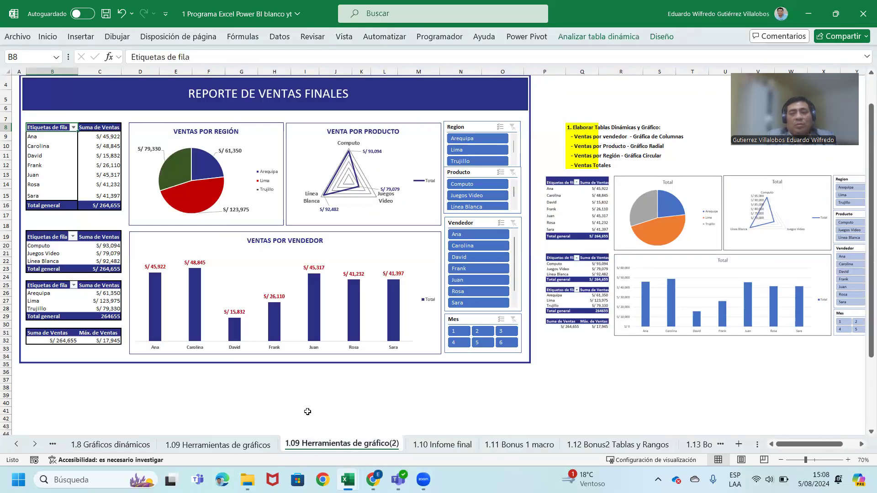
left_click(35, 444)
left_click(35, 445)
left_click(34, 445)
left_click(17, 444)
left_click(16, 445)
left_click(17, 444)
left_click(16, 445)
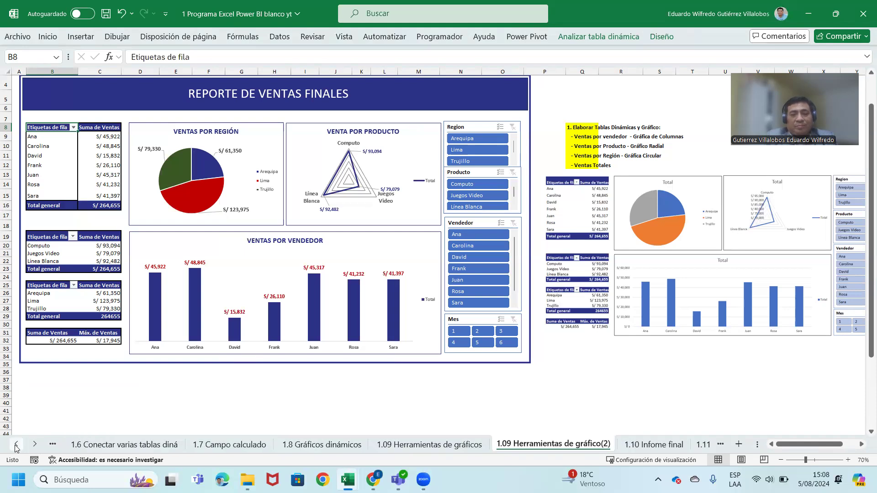
left_click(35, 444)
left_click(34, 445)
left_click(34, 445)
left_click(34, 445)
left_click(34, 444)
left_click(16, 445)
left_click(16, 444)
left_click(16, 444)
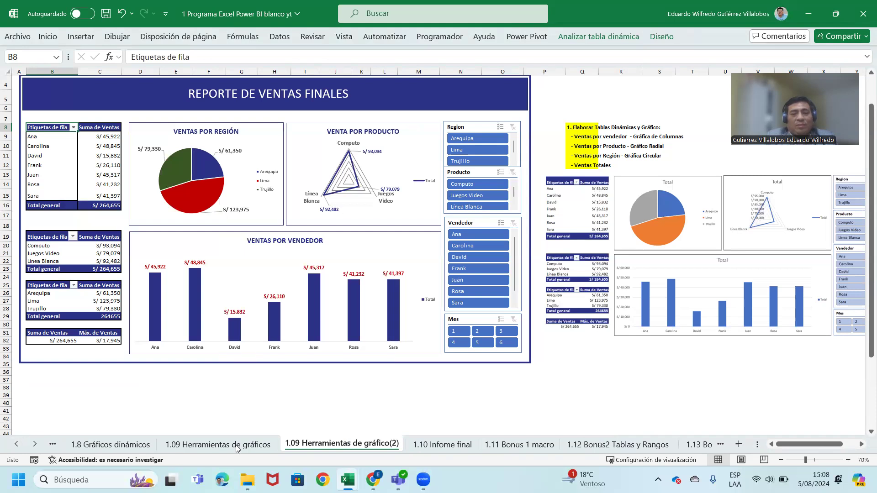
Duplicate the dashboard sheet, placing the copy before '1.09 Herramientas de gráfico(2)'.
right_click(335, 444)
left_click(387, 315)
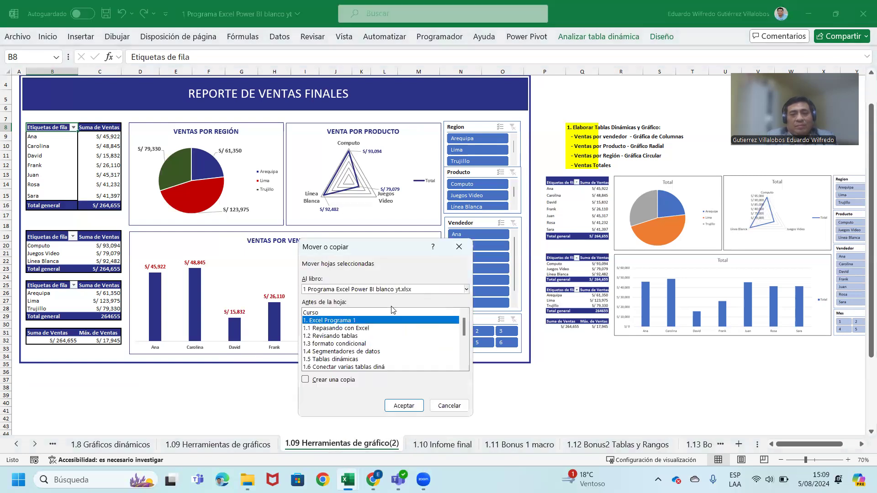
left_click(305, 380)
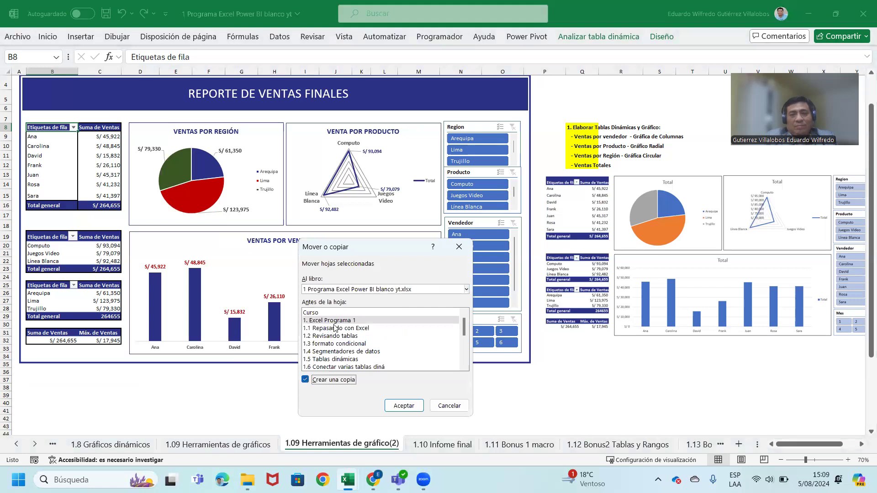
scroll(344, 347, "down", 1)
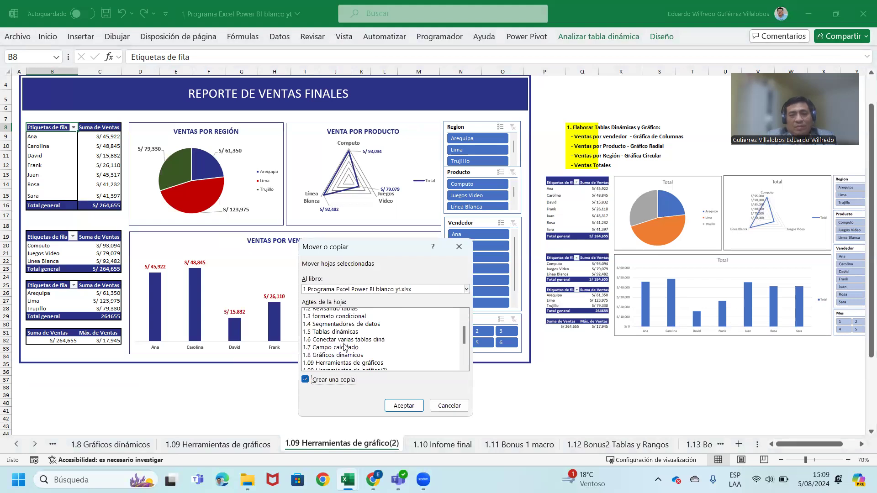
left_click(324, 363)
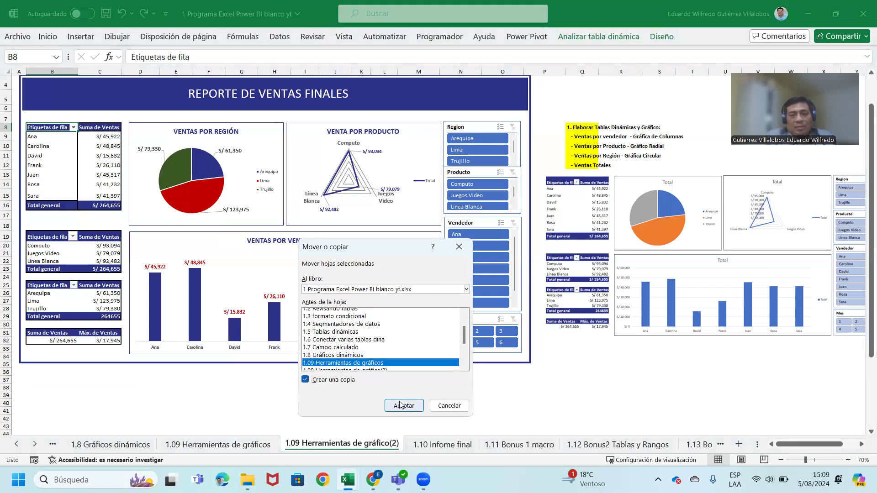
scroll(392, 361, "down", 1)
left_click(353, 343)
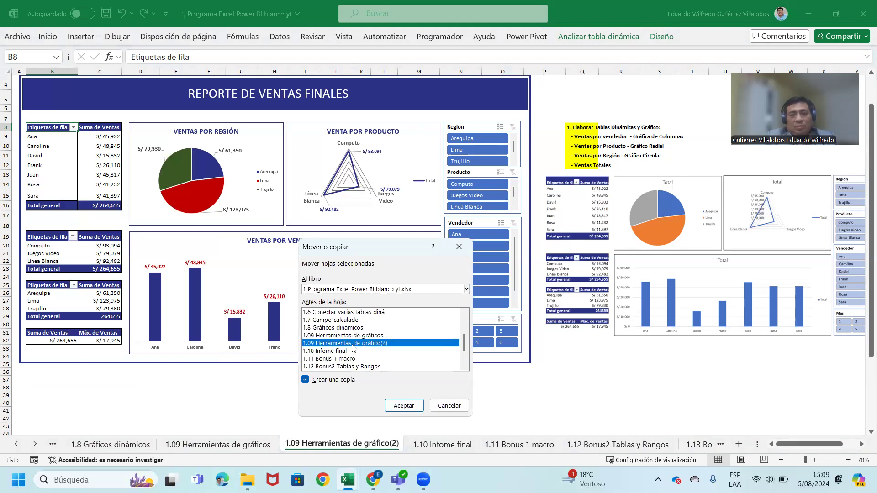
left_click(397, 403)
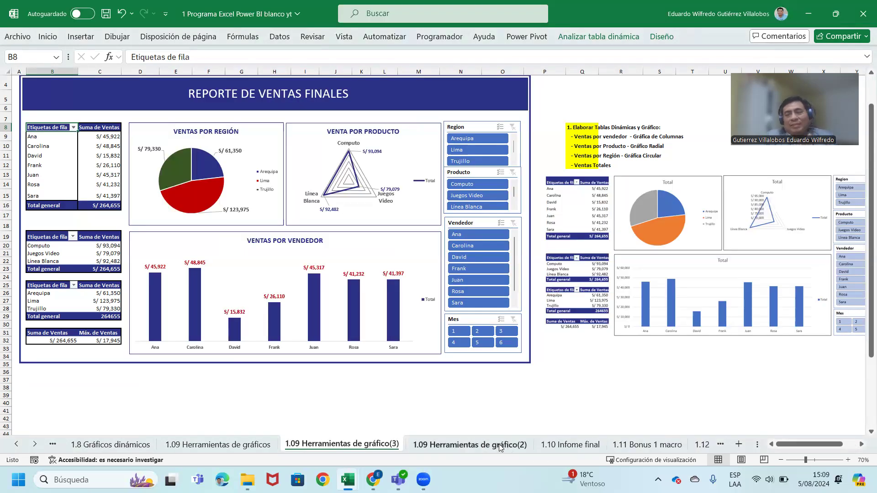
left_click(537, 404)
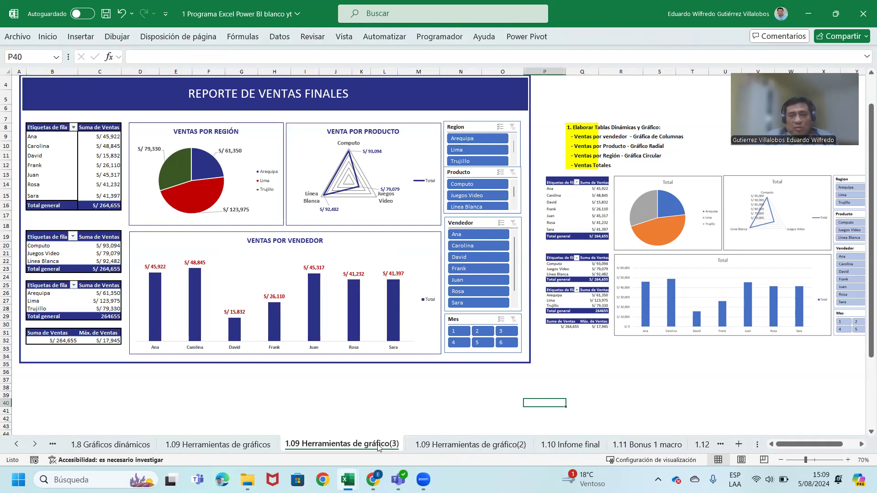
Move the gráfico(2) tab after the (3) copy and rename it '1.10 Informe final 2'.
left_click_drag(342, 445, 530, 438)
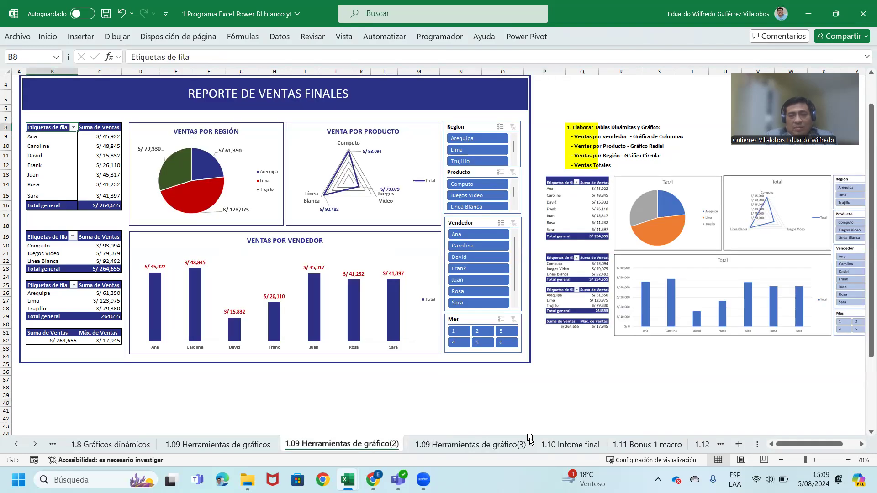
left_click_drag(530, 439, 535, 449)
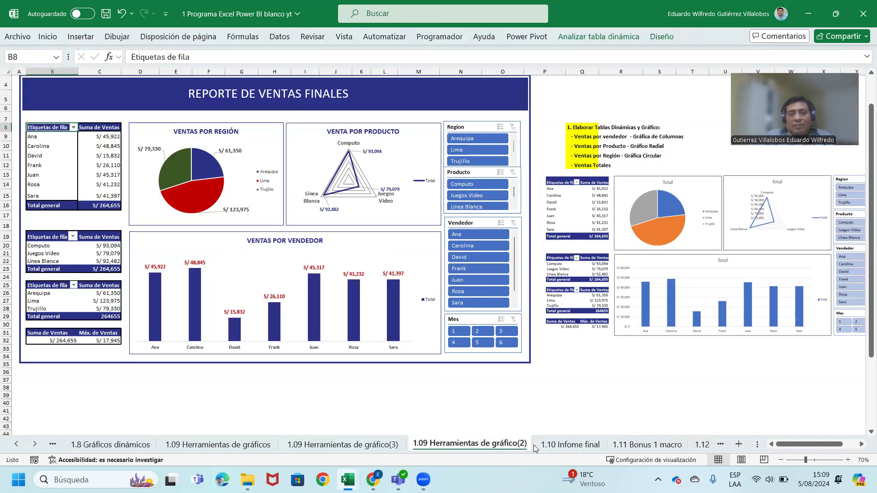
double_click(435, 442)
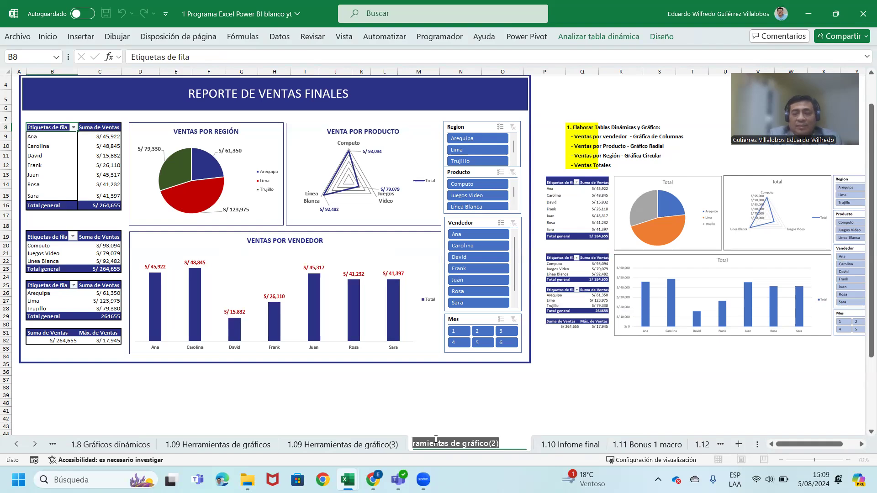
type("1.10")
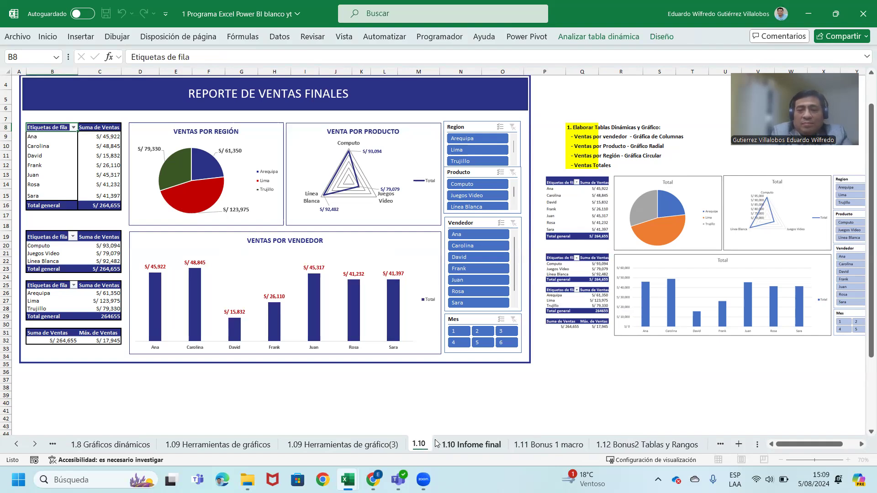
type(" Informe")
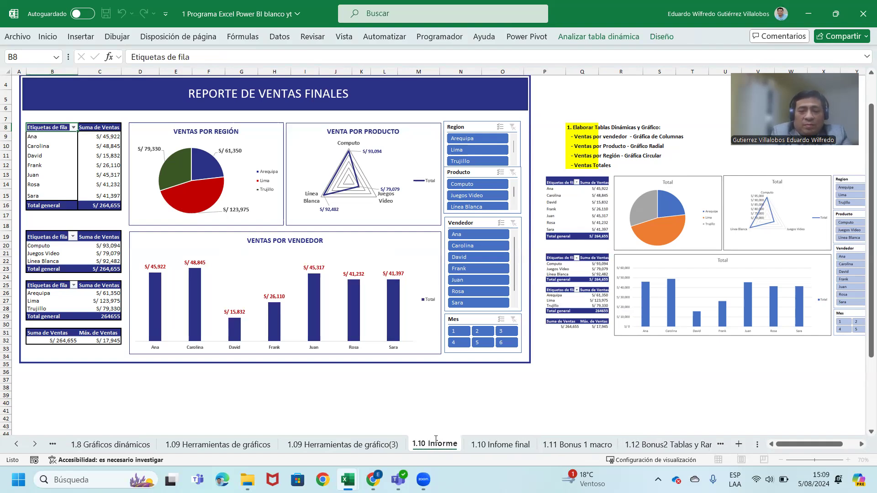
type(" final")
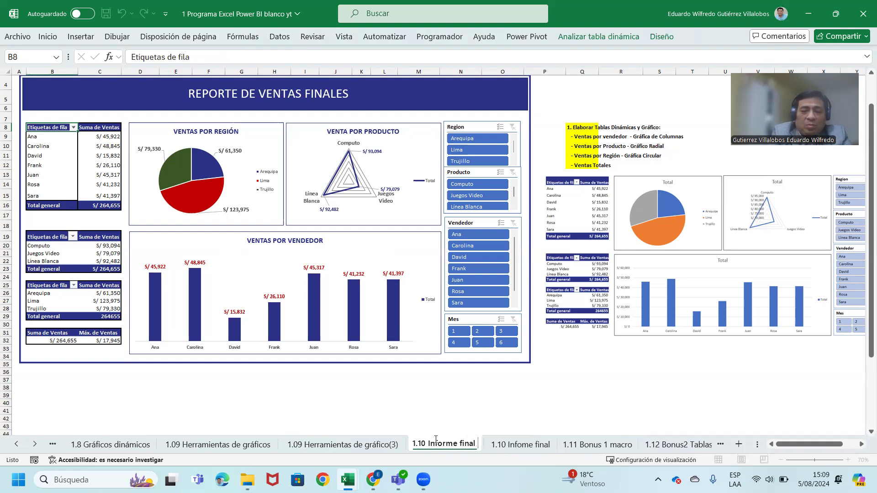
type("2")
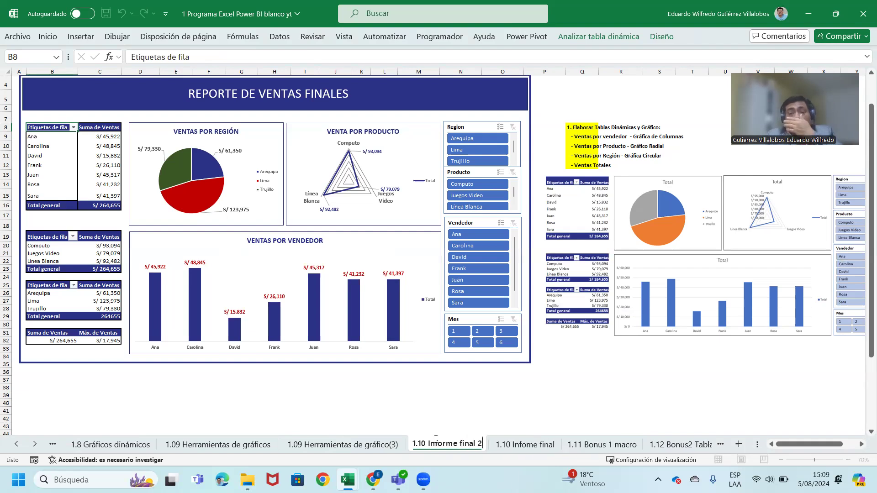
left_click(465, 401)
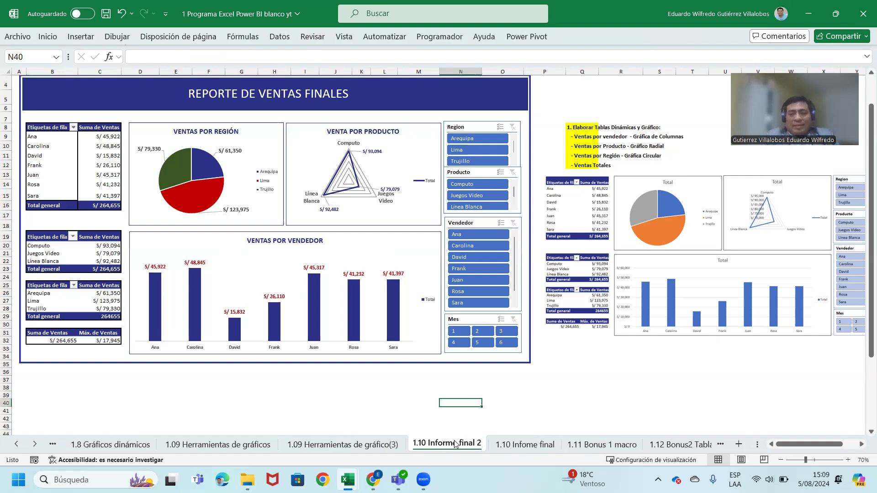
Copy the Revisamos notes N4:N13 from '1.10 Infome final' into Q8 of '1.10 Informe final 2'.
left_click(525, 444)
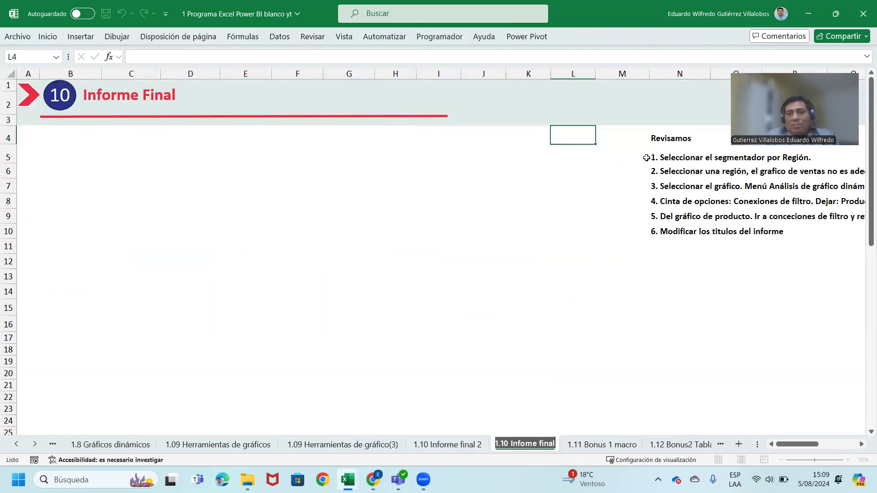
left_click_drag(658, 140, 688, 279)
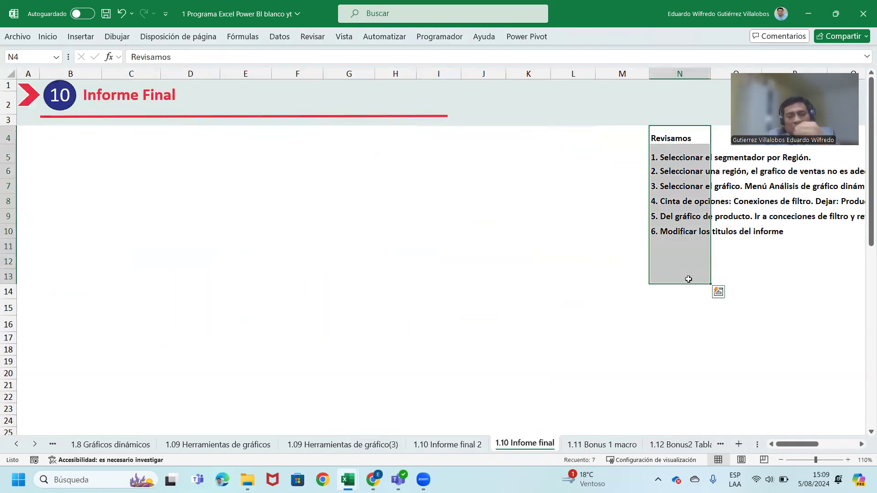
key("ctrl+c")
left_click(447, 444)
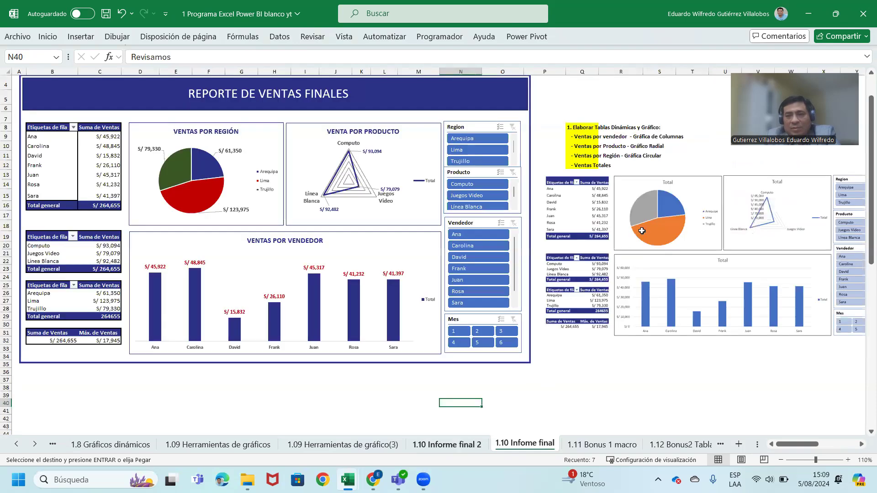
left_click(573, 127)
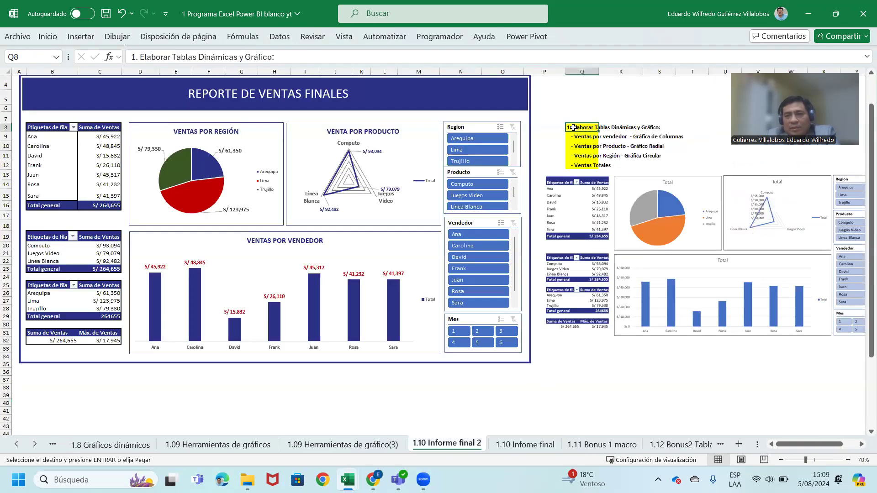
key("Return")
Delete the old report picture below the pasted notes.
left_click_drag(629, 281, 638, 387)
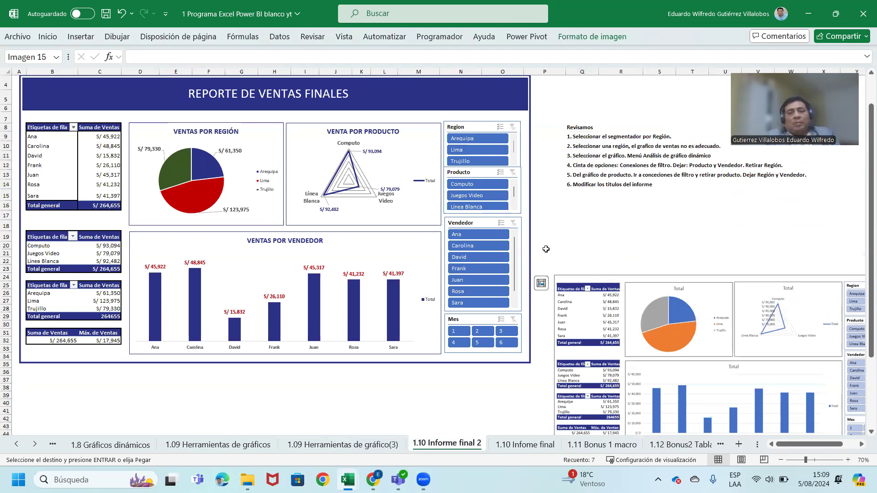
mouse_move(646, 350)
left_mouse_down()
mouse_move(638, 288)
mouse_move(658, 289)
left_mouse_up()
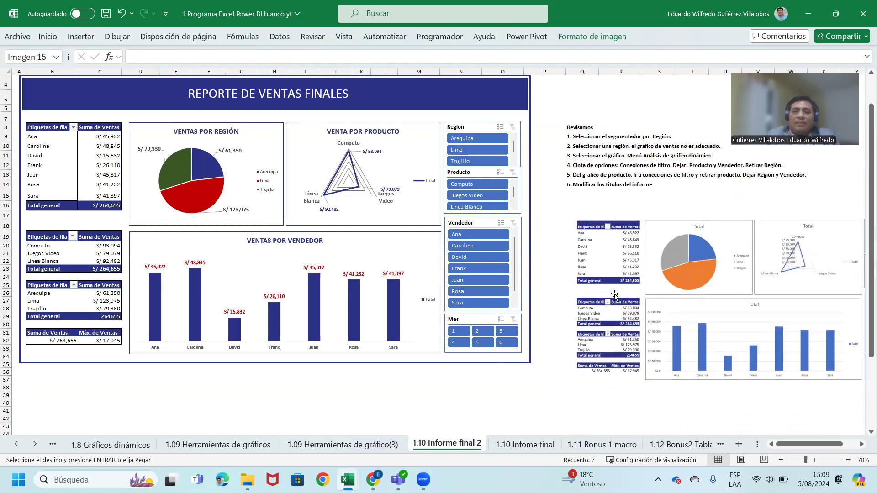
key("Escape")
left_click(614, 294)
key("Delete")
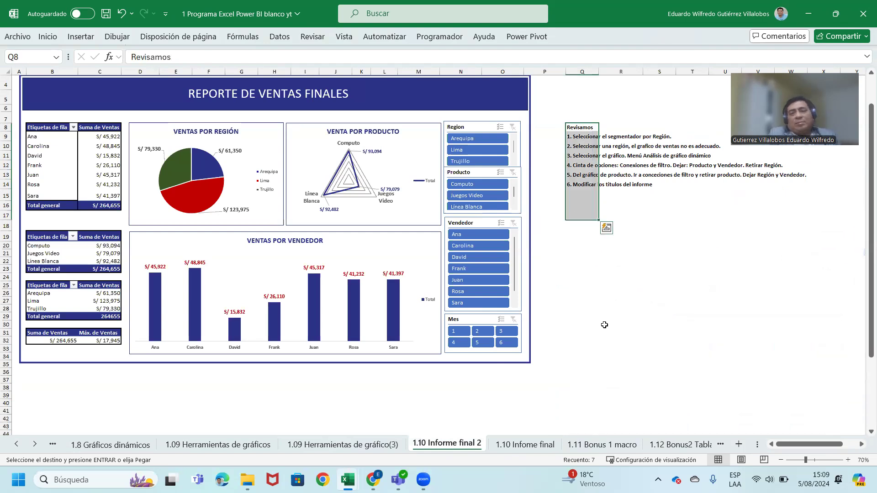
left_click(528, 299)
scroll(550, 279, "up", 1, "ctrl")
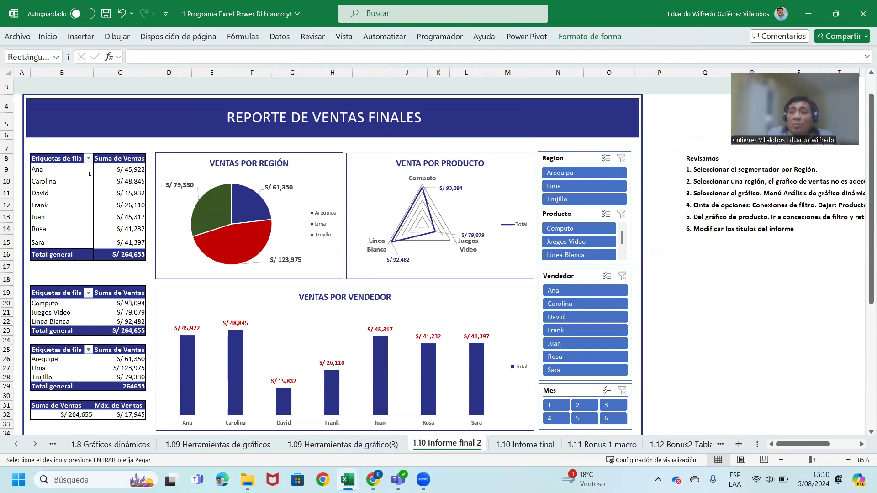
Rename the seller pivot table and turn off its column autofit on refresh.
left_click(60, 192)
right_click(60, 192)
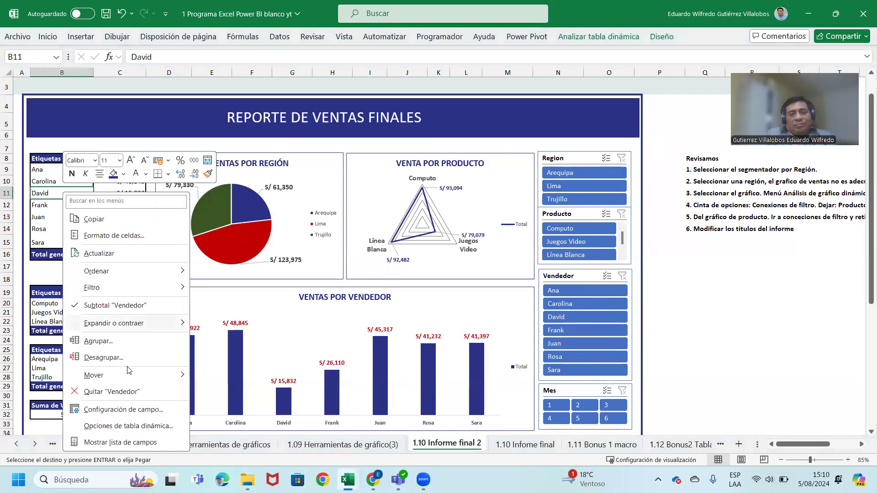
left_click(120, 427)
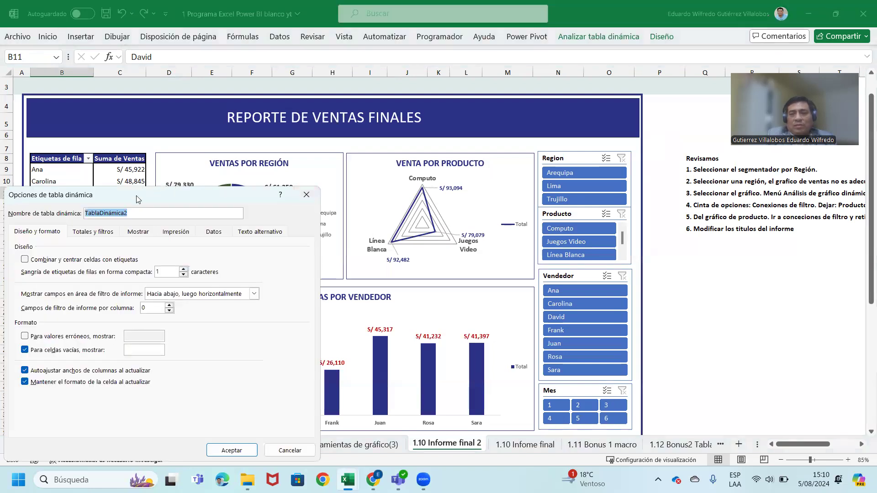
left_click_drag(136, 199, 465, 160)
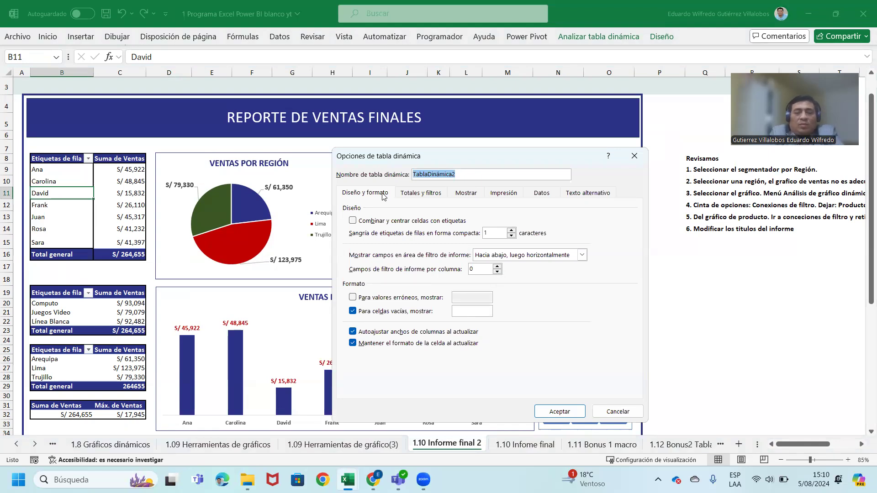
type(">Ventas p")
key("BackSpace")
key("BackSpace")
key("BackSpace")
type("Vene")
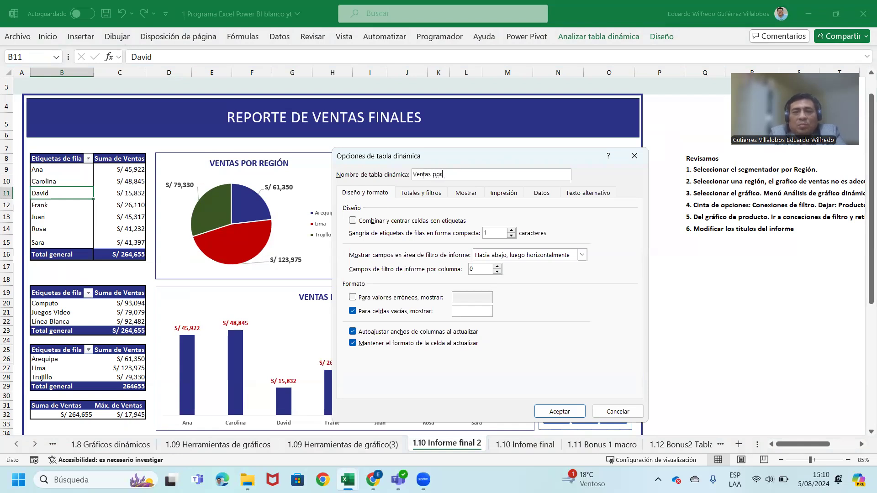
type("dor")
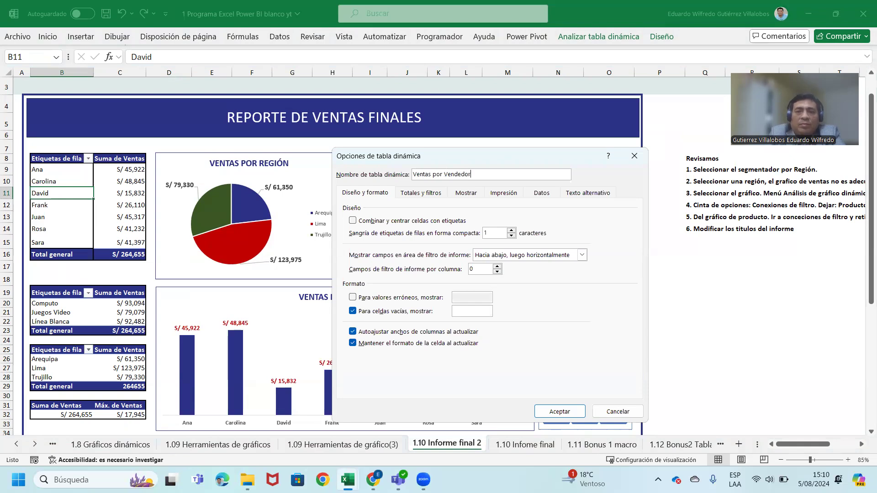
left_click(354, 333)
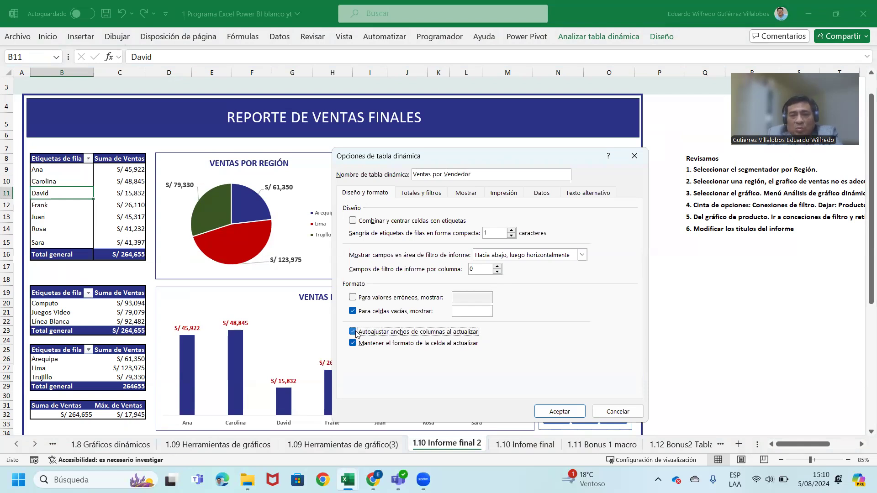
left_click(354, 332)
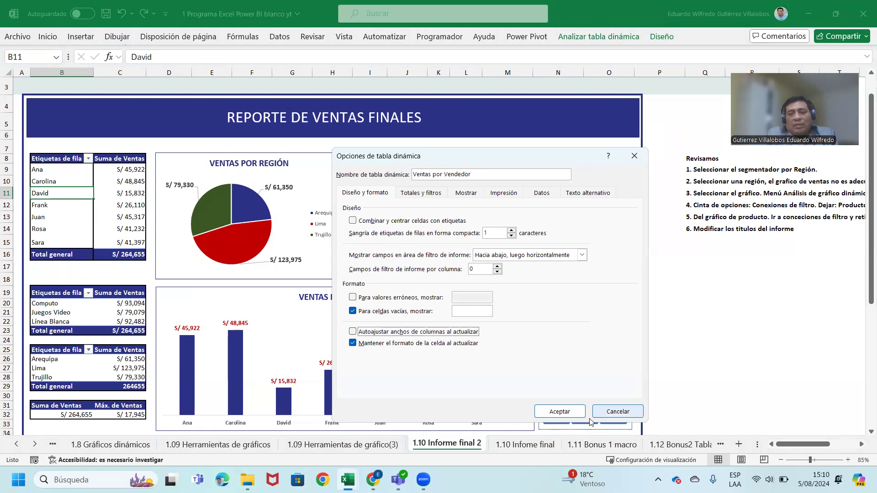
left_click(560, 412)
Name the product pivot 'Ventas por Producto' and disable its column autofit on update.
right_click(82, 317)
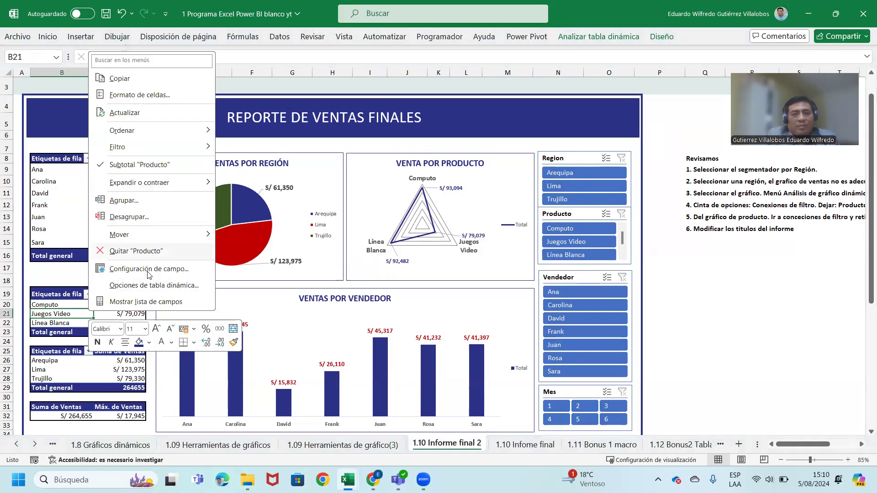
left_click(132, 286)
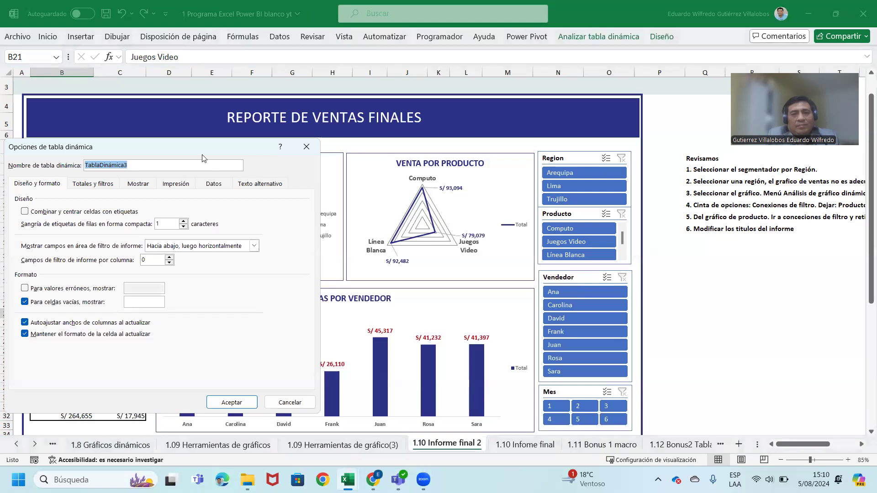
left_click_drag(203, 159, 423, 171)
type("Ventas por Producto")
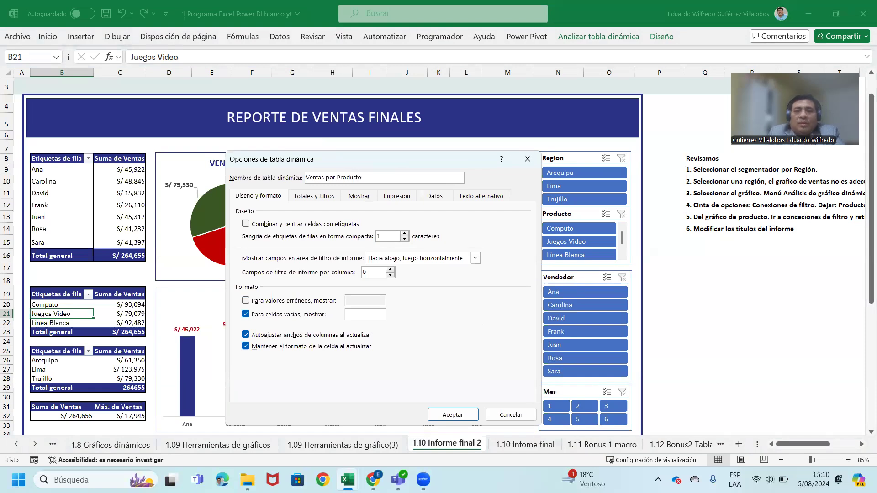
left_click(262, 335)
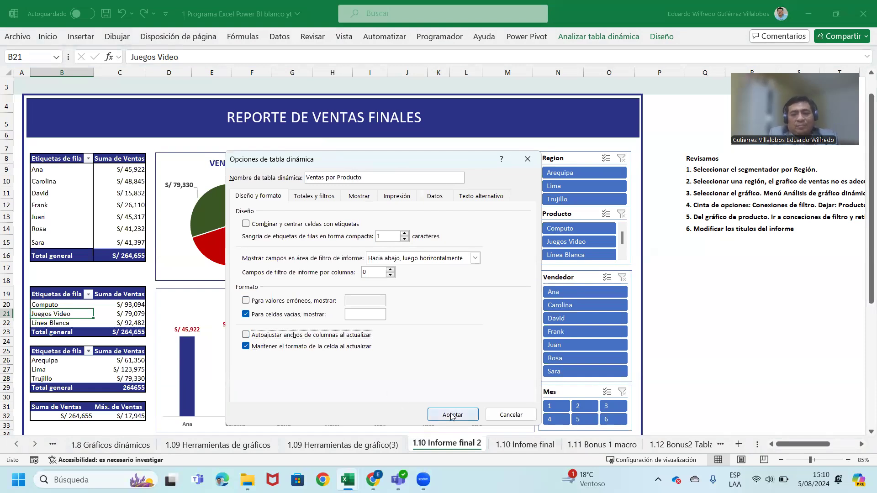
left_click(446, 414)
scroll(178, 291, "down", 2)
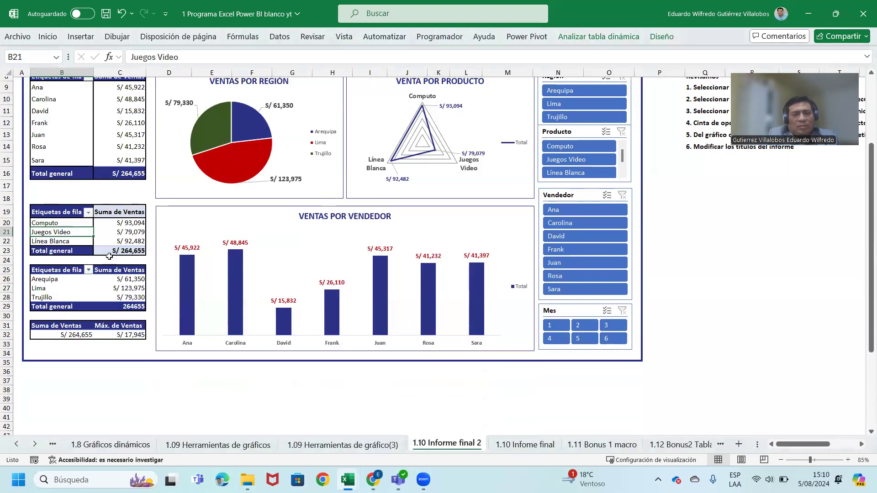
Pin the ribbon open and drill into the product pivot's Total general, dismissing the error.
left_click(119, 224)
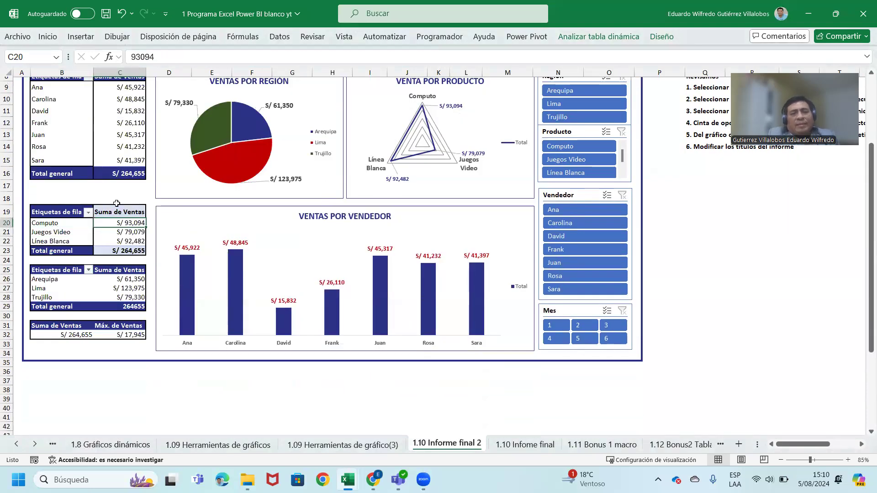
scroll(117, 203, "up", 2)
scroll(117, 203, "up", 1)
scroll(130, 206, "down", 2)
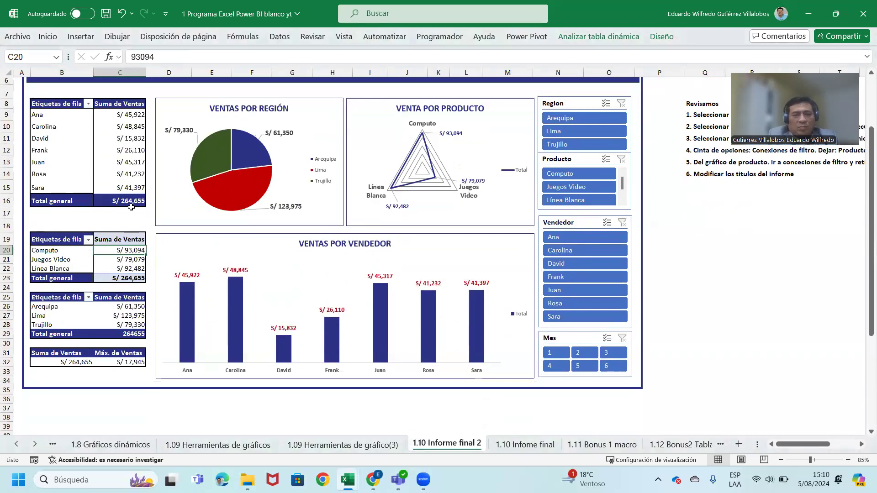
left_click(71, 238)
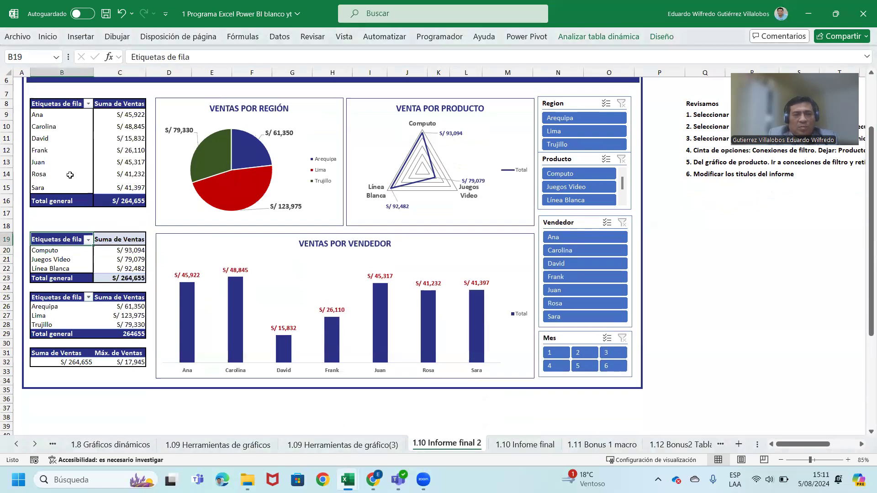
double_click(48, 36)
left_click(112, 295)
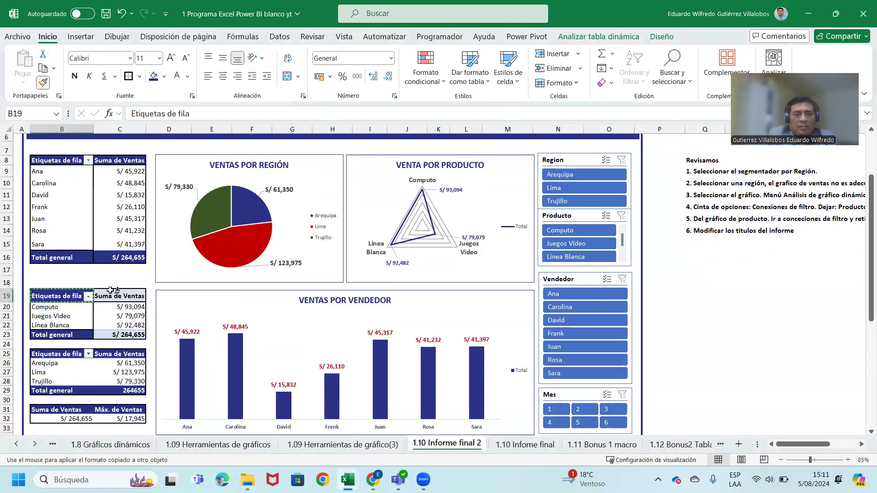
double_click(54, 335)
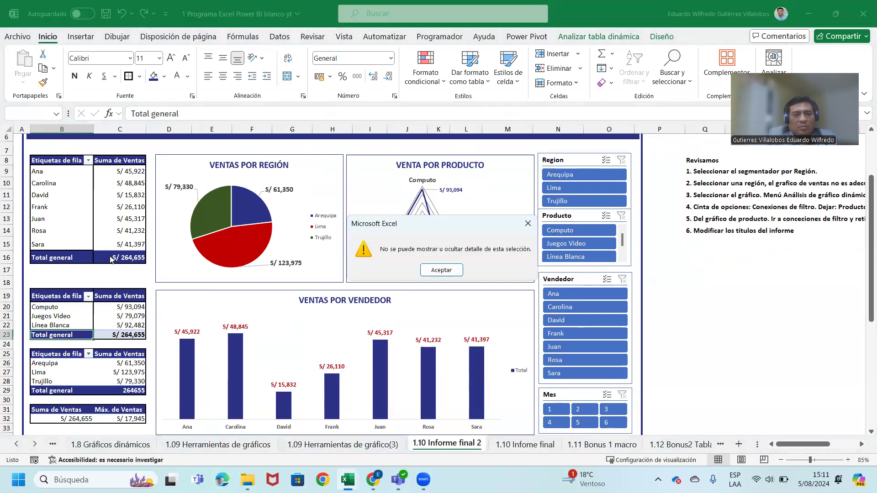
key("Return")
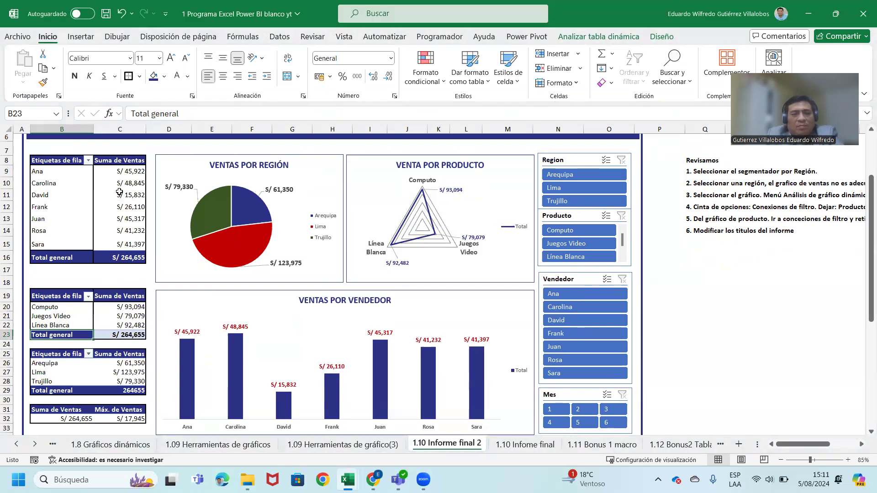
Copy the C19 header format onto the product pivot's grand total C23.
left_click(119, 282)
left_click(114, 295)
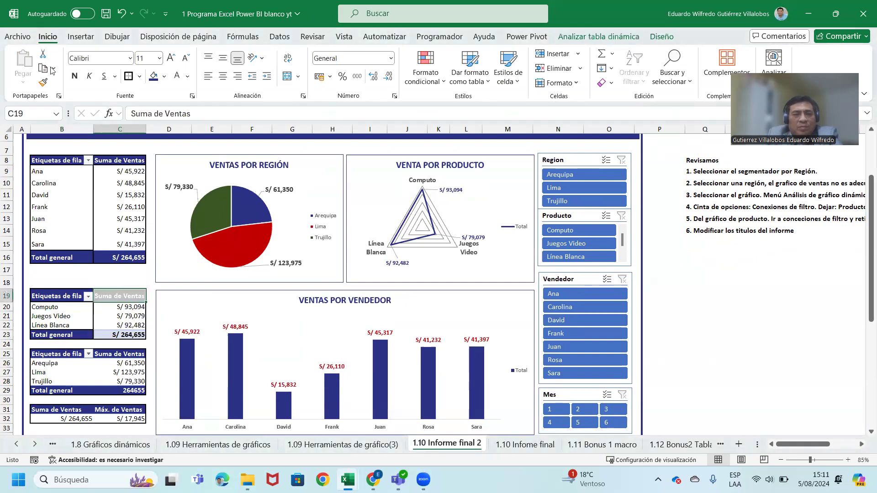
left_click(43, 83)
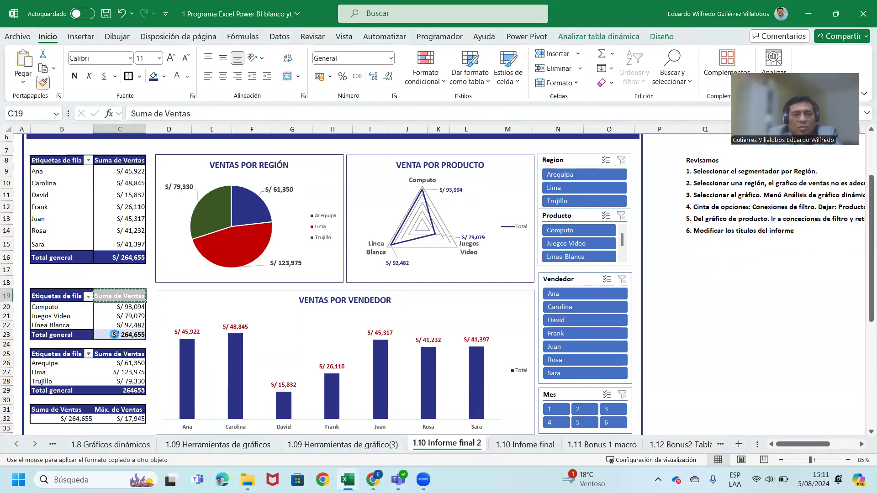
left_click(115, 334)
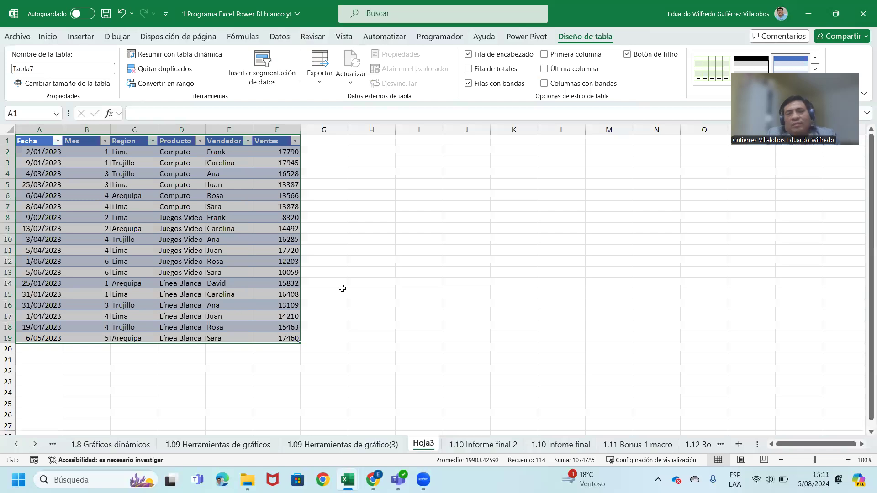
Delete the Hoja3 detail sheet.
left_click(342, 287)
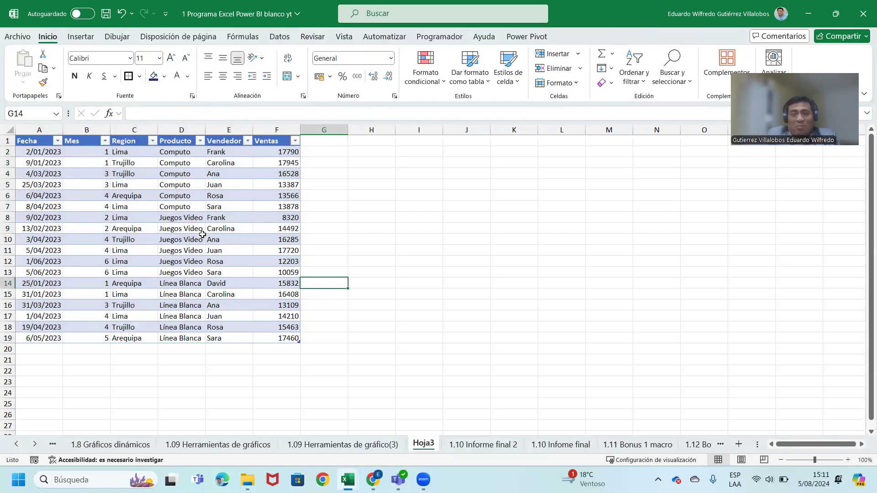
right_click(424, 443)
left_click(463, 278)
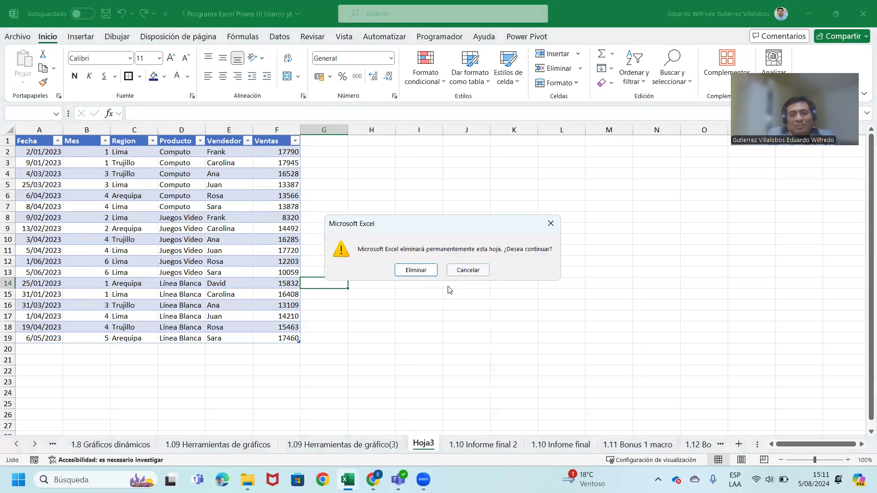
left_click(417, 270)
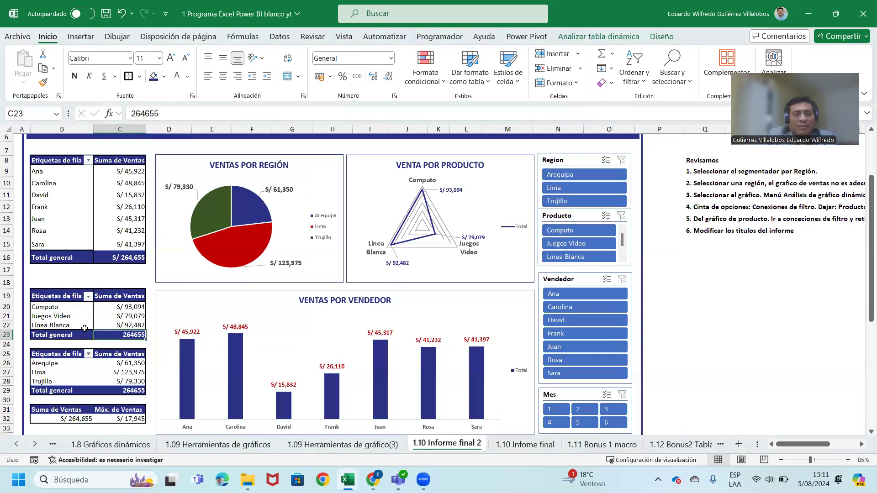
Copy the seller total C16's S/ currency format onto the product grand total C23.
scroll(116, 296, "down", 2)
left_click(121, 205)
left_click(43, 82)
left_click(121, 280)
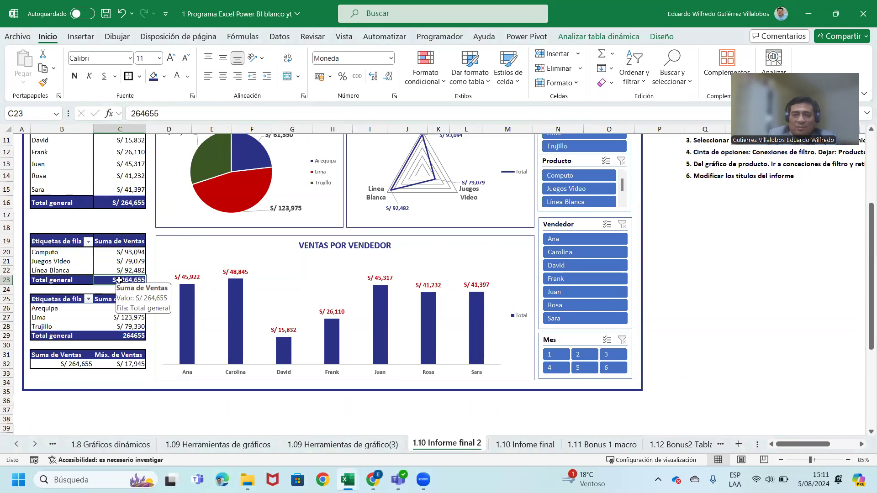
mouse_move(126, 262)
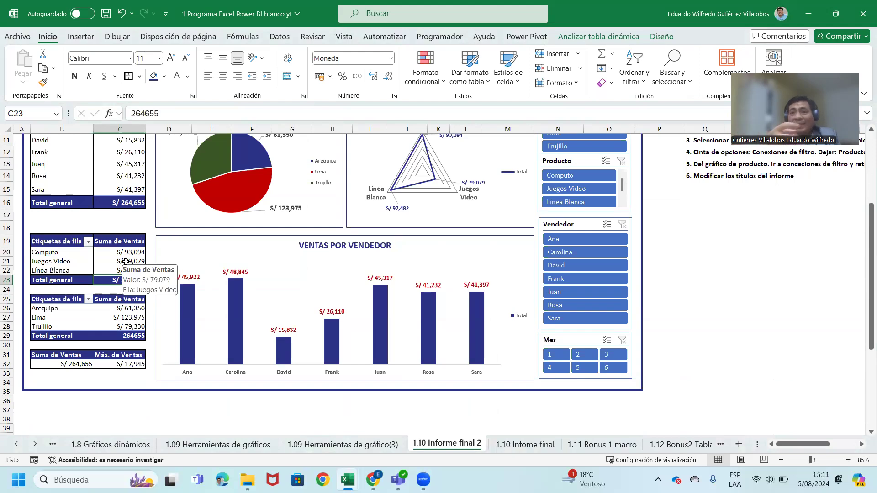
left_click(126, 202)
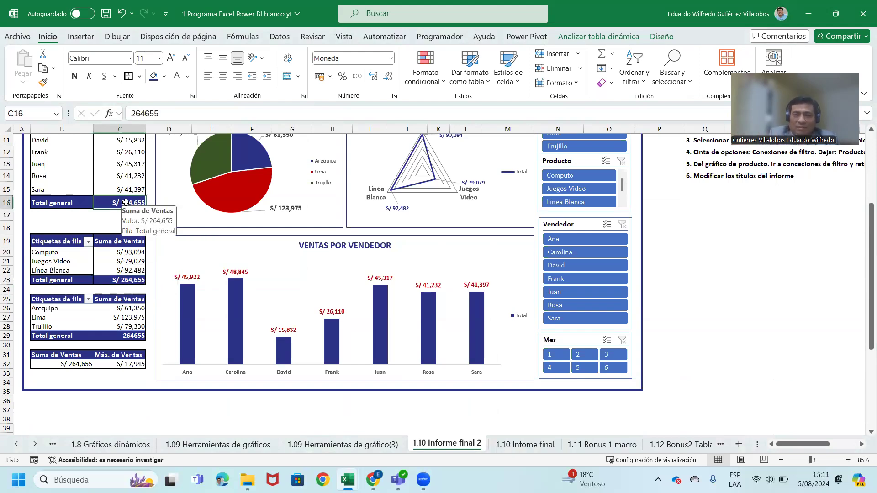
double_click(126, 202)
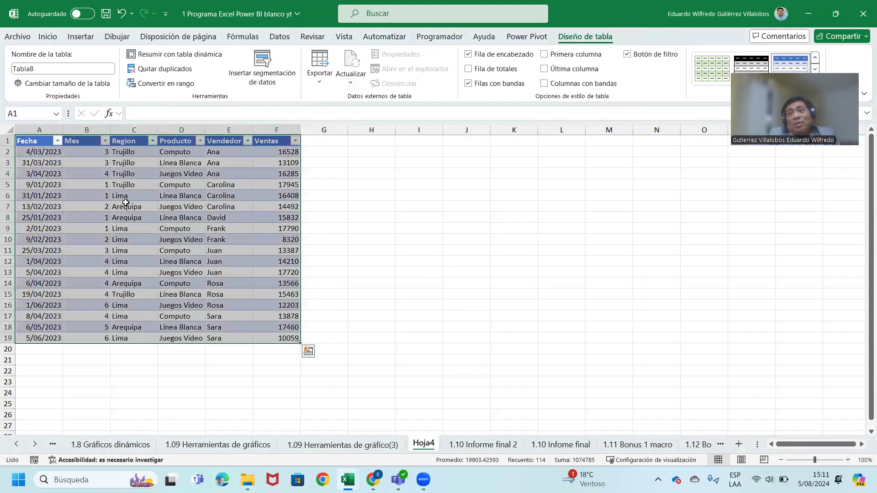
left_click(392, 208)
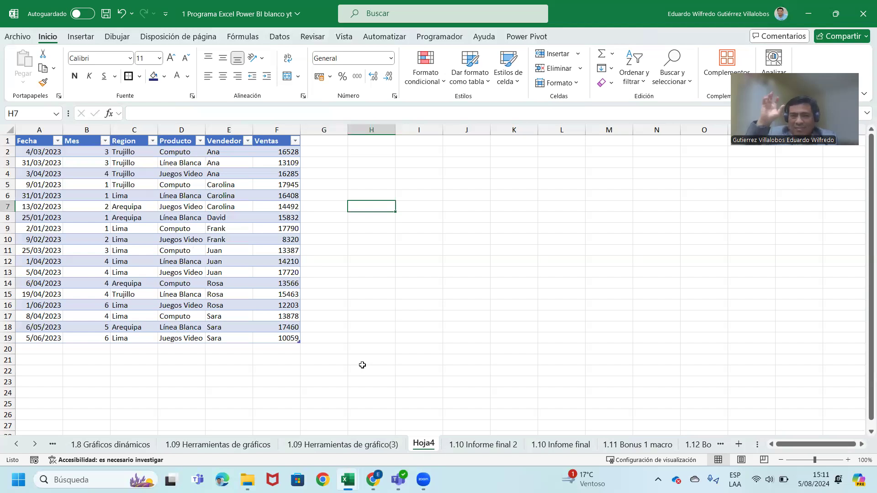
left_click(409, 368)
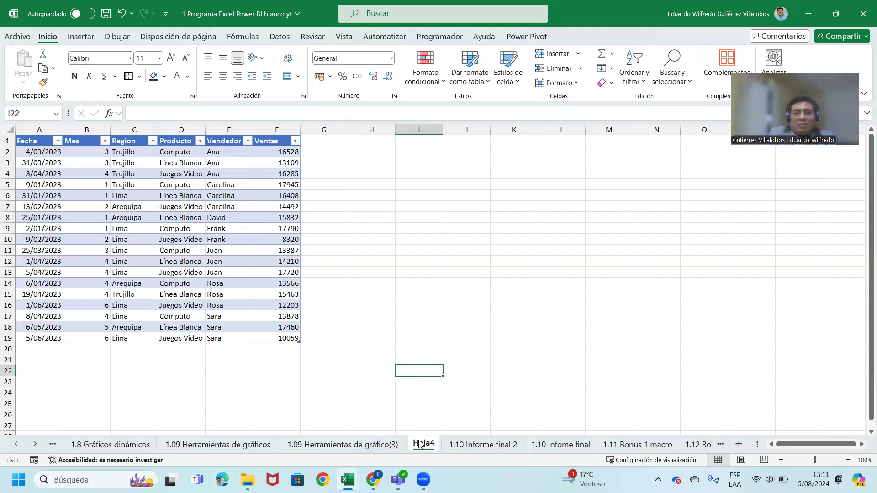
right_click(420, 443)
left_click(451, 284)
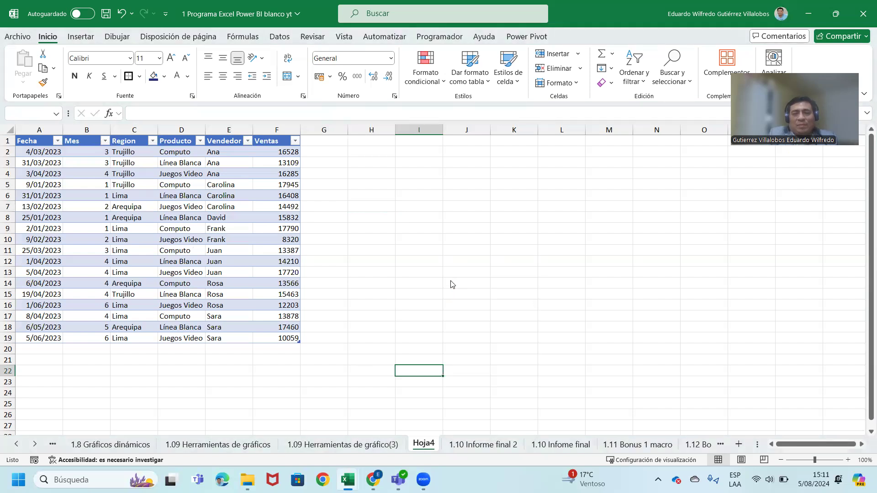
left_click(416, 271)
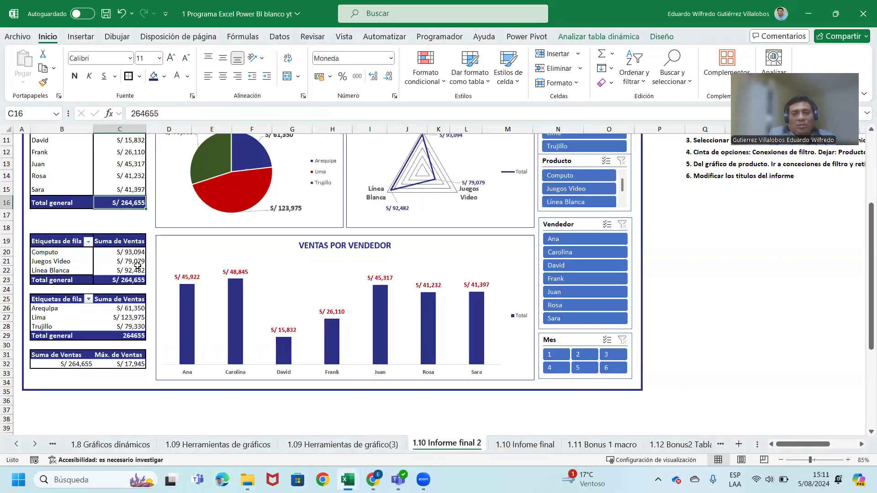
Name the region pivot 'Ventas por Región' and switch off autofit column widths on update.
scroll(84, 266, "up", 1)
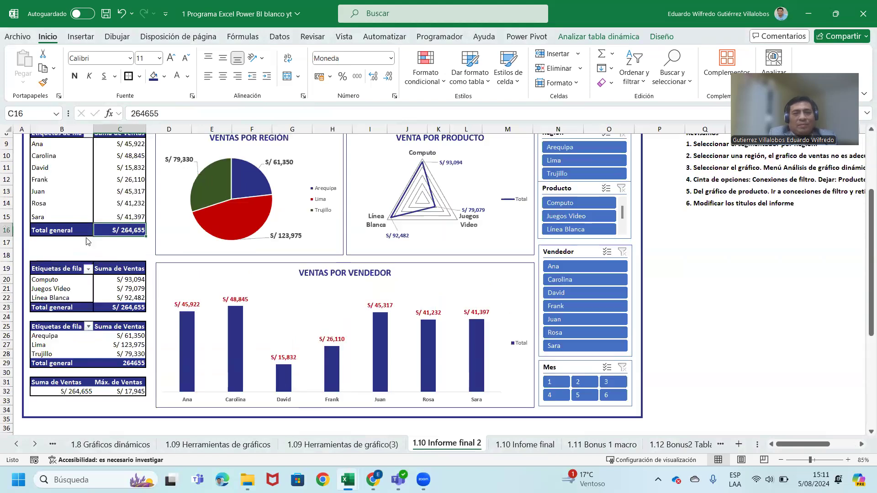
scroll(83, 265, "up", 2)
scroll(86, 244, "down", 1)
scroll(103, 299, "down", 2)
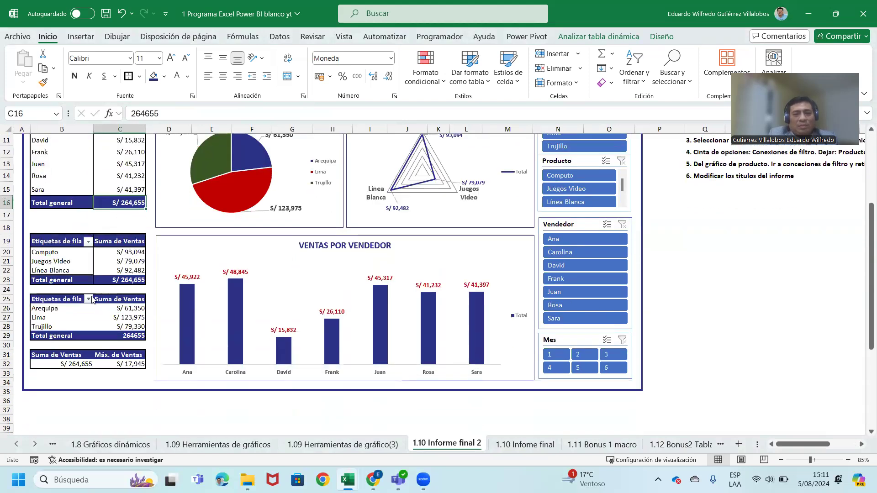
left_click(81, 309)
right_click(80, 311)
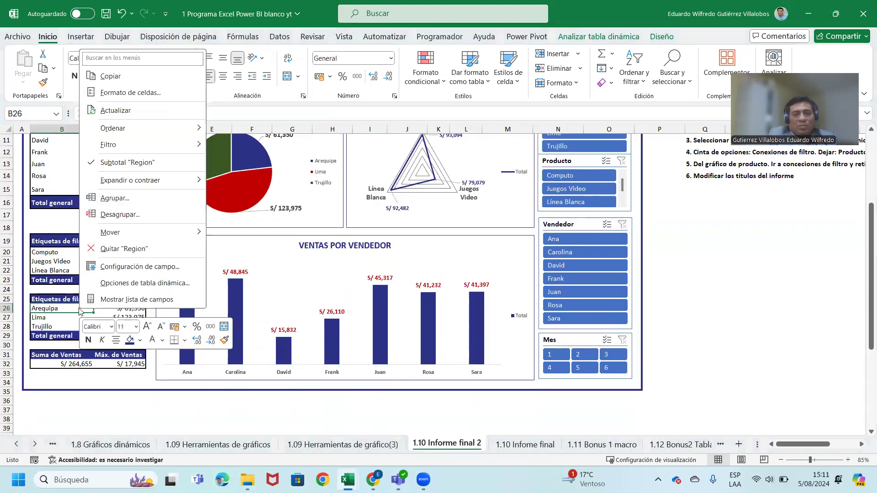
left_click(131, 284)
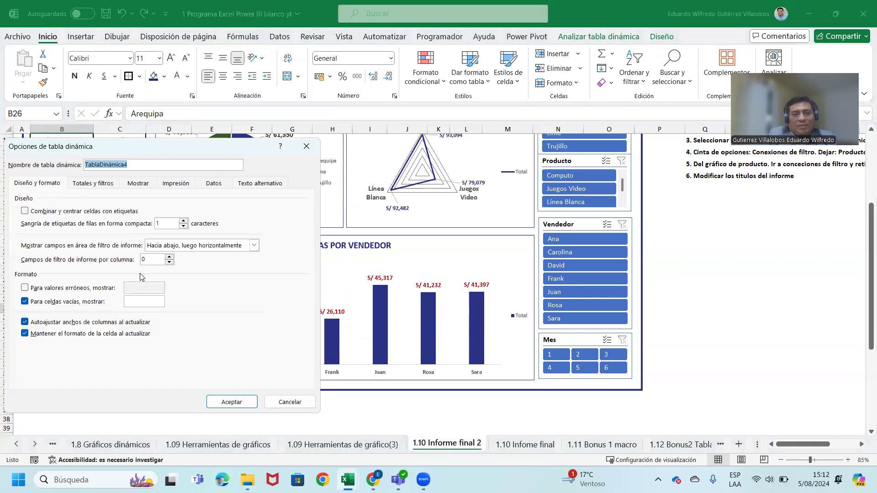
type("Ventas por Re")
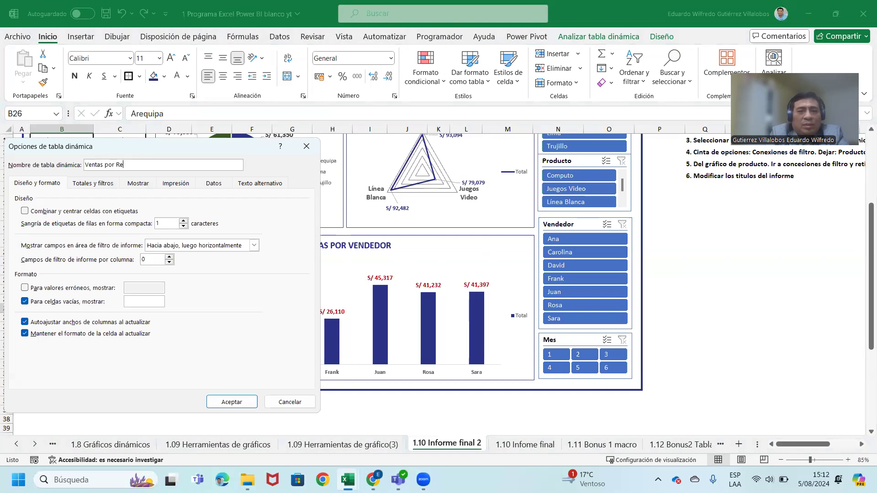
type("ón")
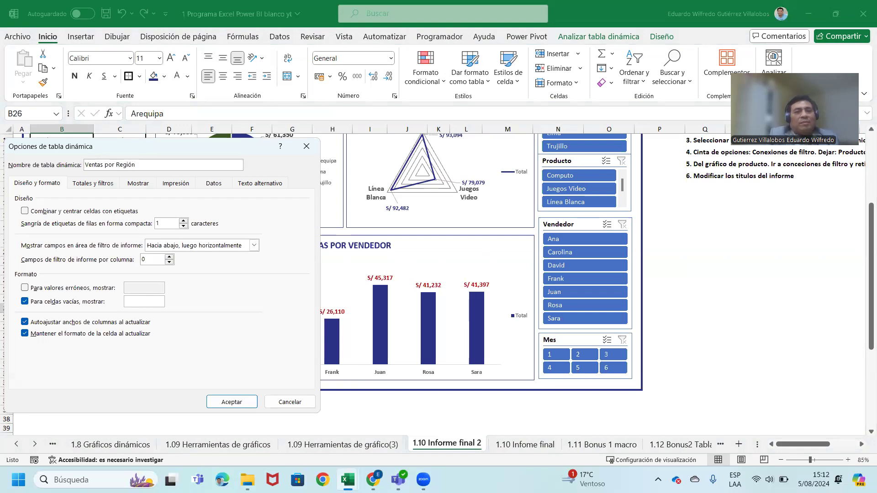
left_click(234, 402)
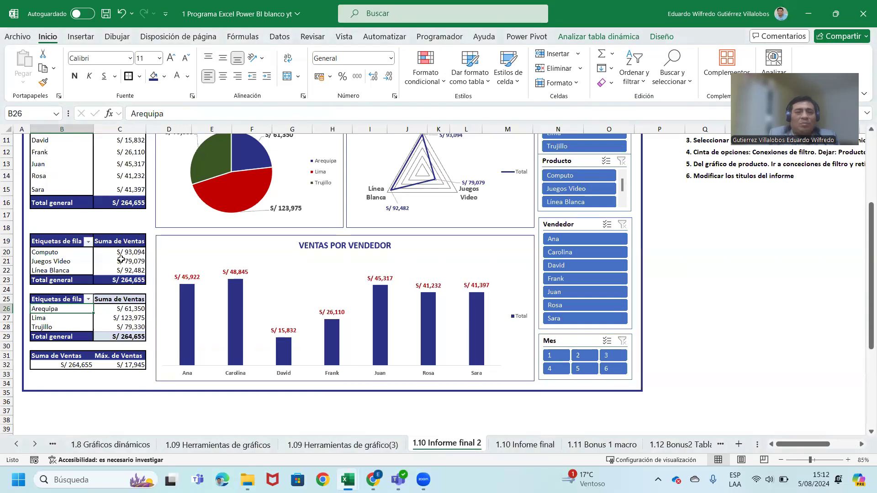
Format-paint the product pivot's header C19 onto C25 and total C23 onto C29.
left_click(127, 243)
left_click(43, 82)
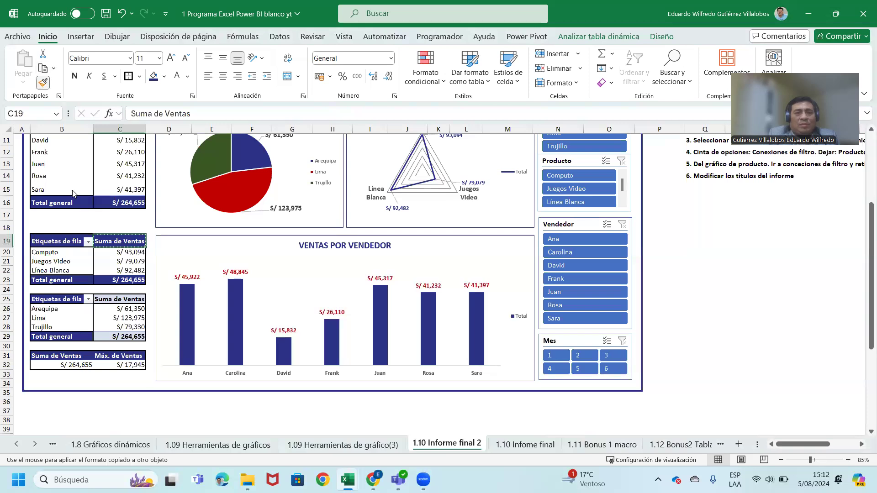
left_click(122, 299)
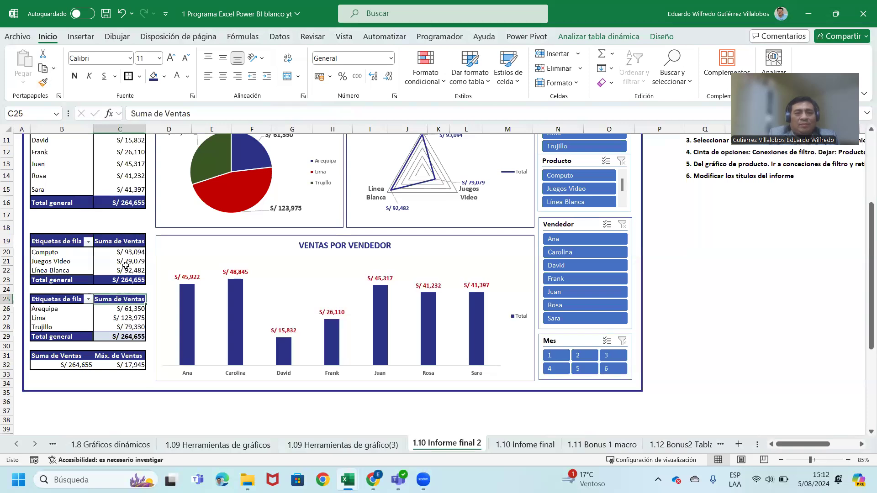
left_click(119, 278)
left_click(43, 82)
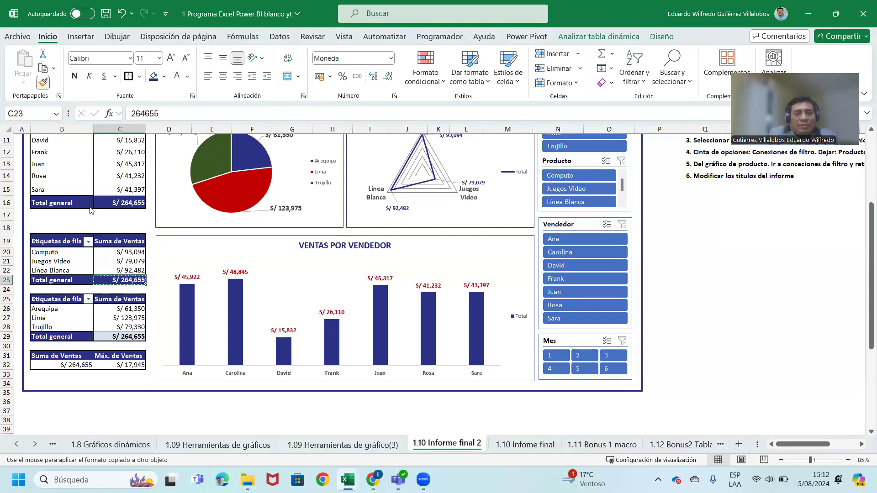
left_click(118, 338)
double_click(118, 338)
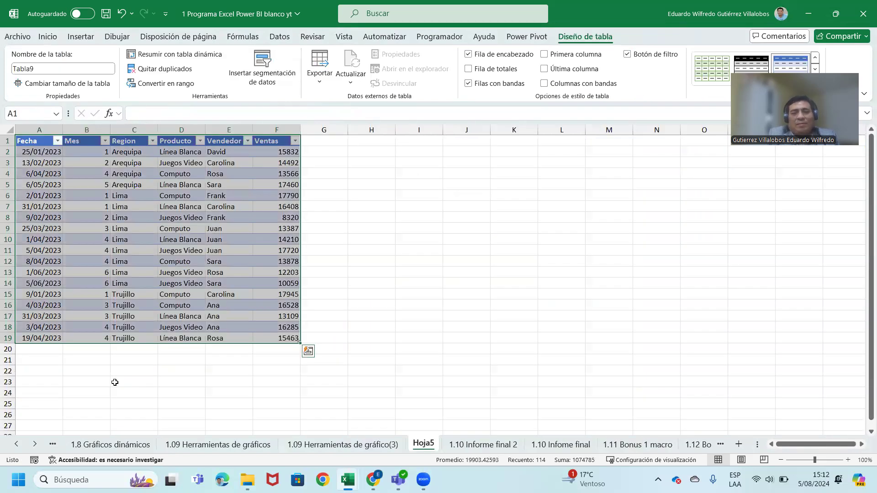
Delete the accidental Hoja5 drill-down sheet.
left_click(371, 272)
right_click(423, 443)
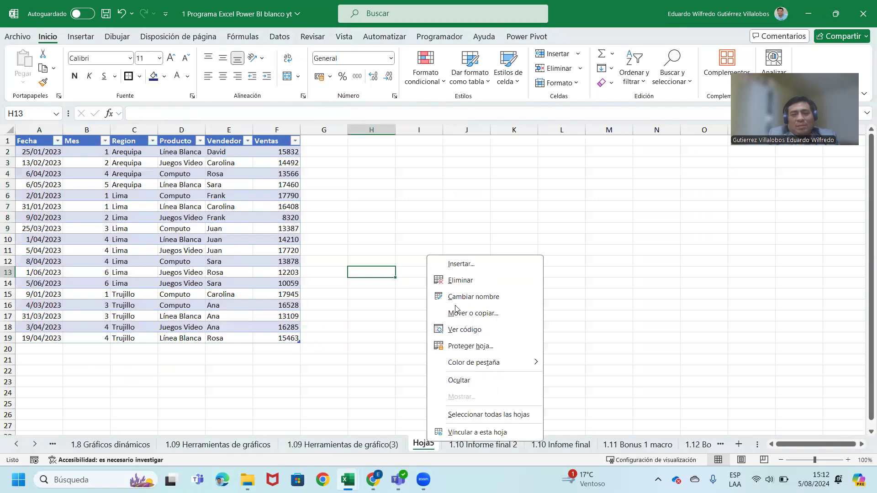
left_click(469, 281)
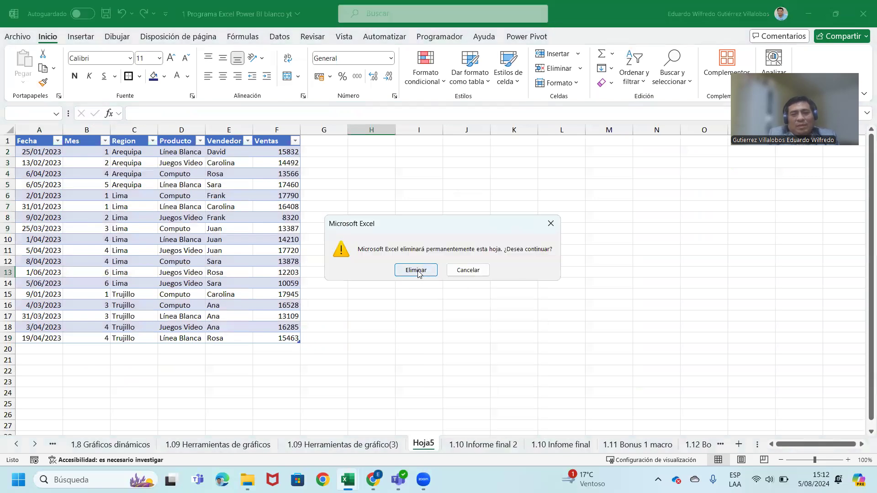
left_click(418, 272)
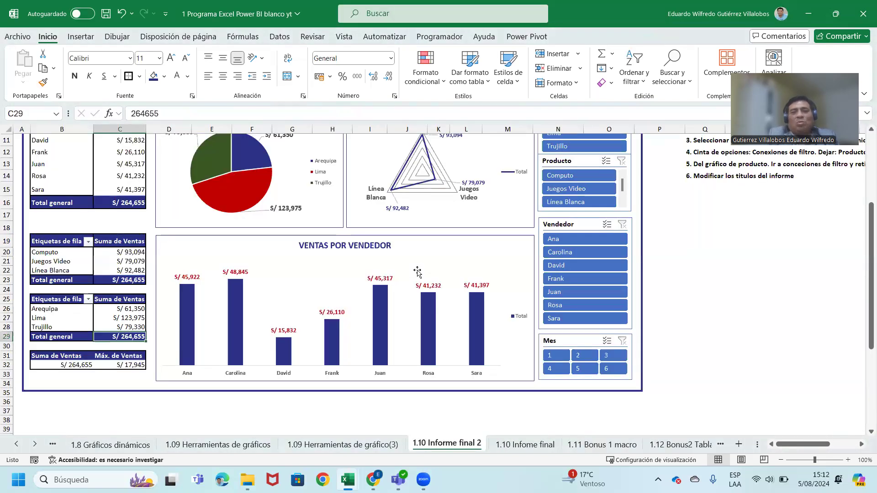
Rename the sales-total pivot at B32 to 'Ventas Totales' and disable Autofit column widths on update.
double_click(73, 357)
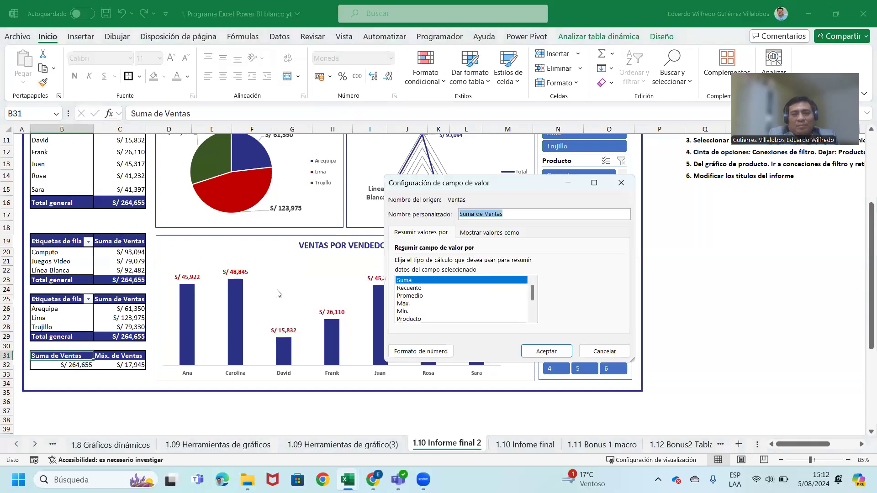
key("Escape")
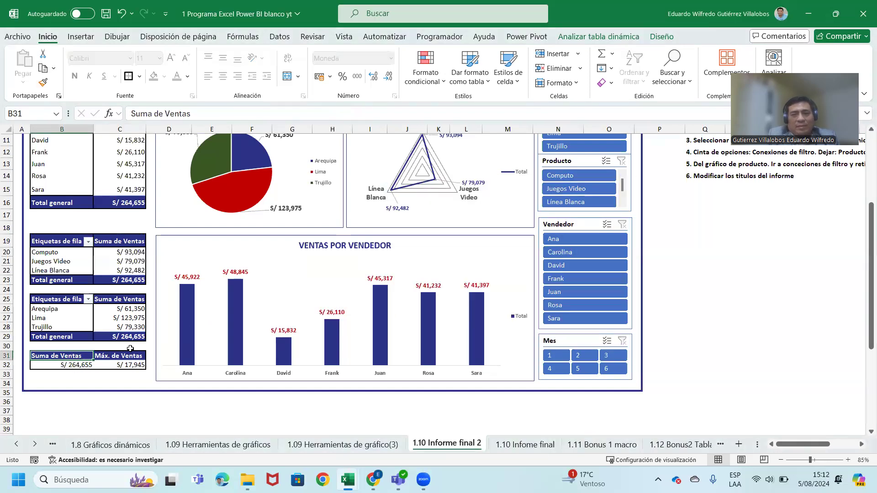
right_click(67, 365)
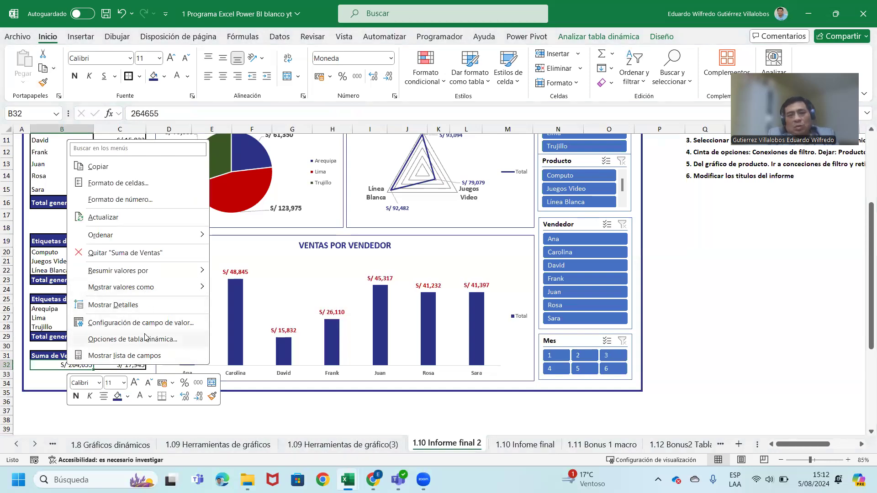
left_click(122, 339)
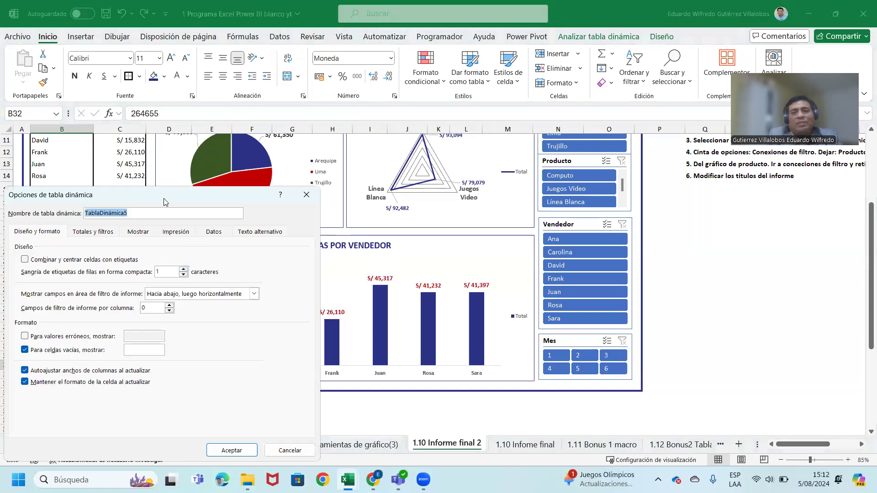
left_click_drag(164, 202, 433, 215)
type("Venta")
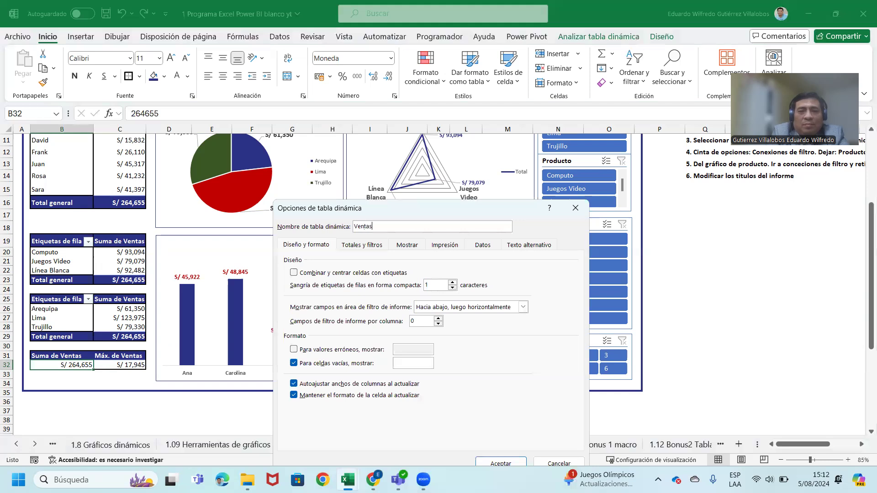
type("s")
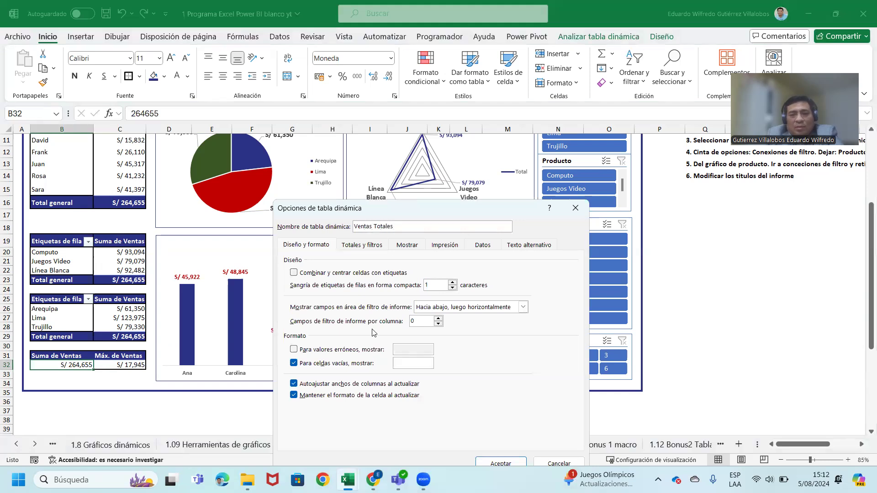
left_click(294, 384)
left_click(493, 463)
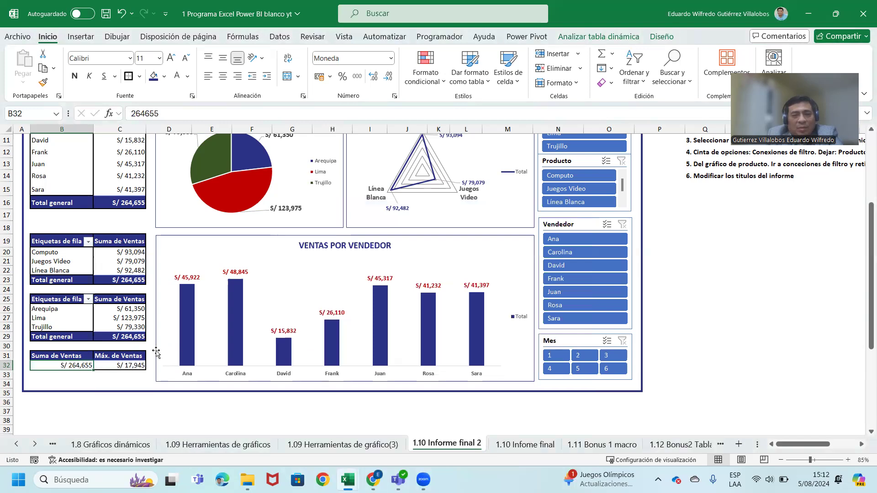
double_click(115, 367)
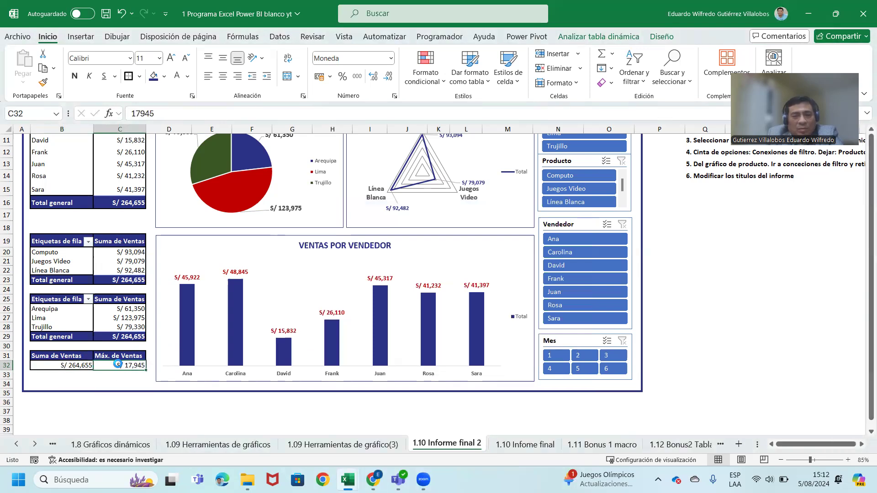
right_click(415, 444)
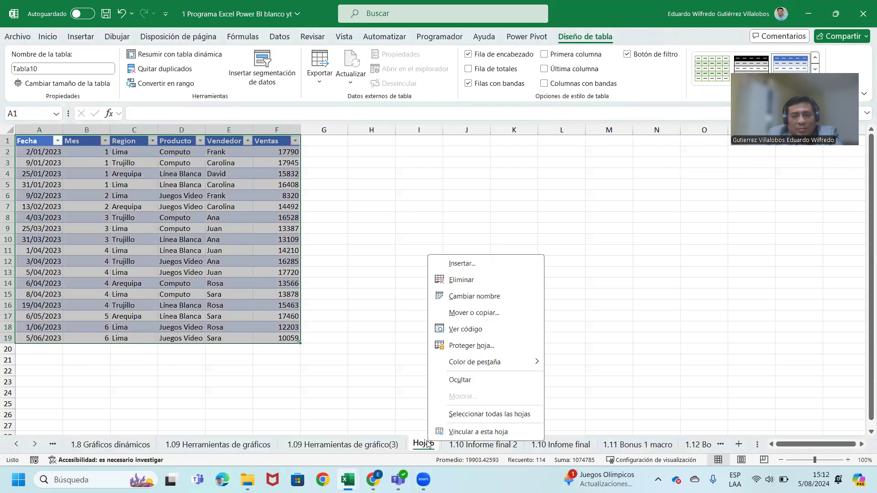
left_click(483, 281)
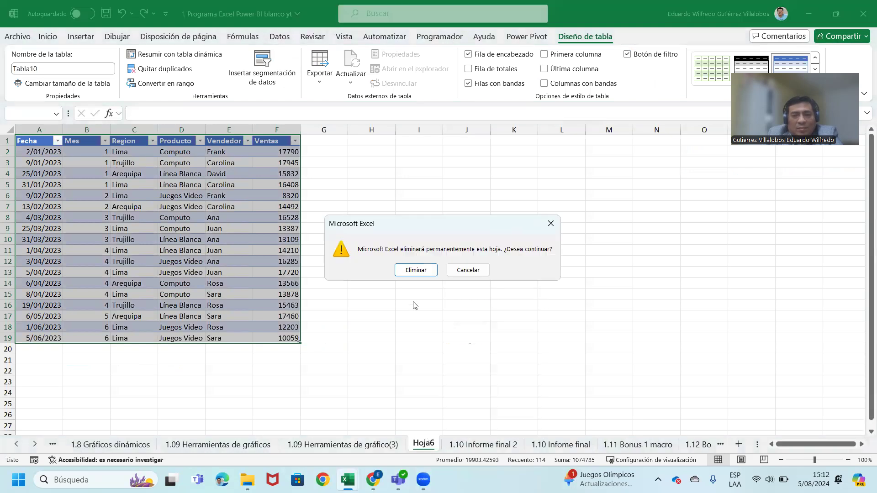
left_click(424, 271)
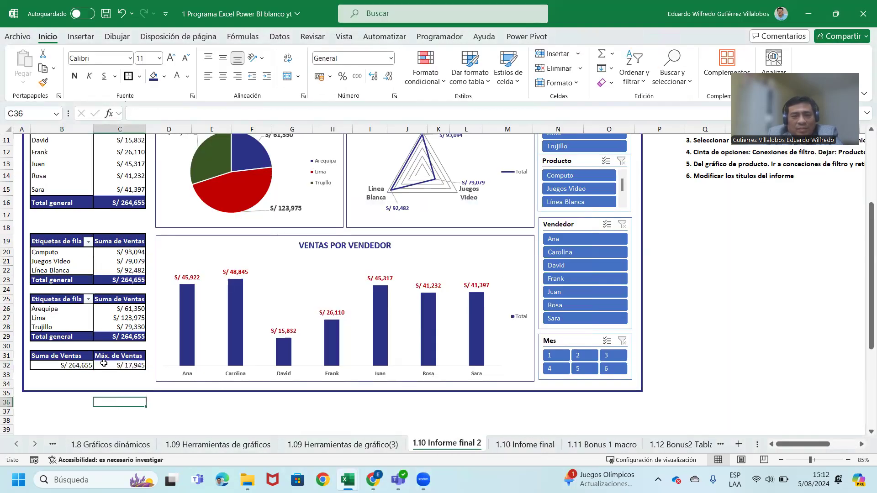
Reopen the Ventas Totales pivot's options to check its name, closing without changes.
left_click(72, 366)
right_click(72, 365)
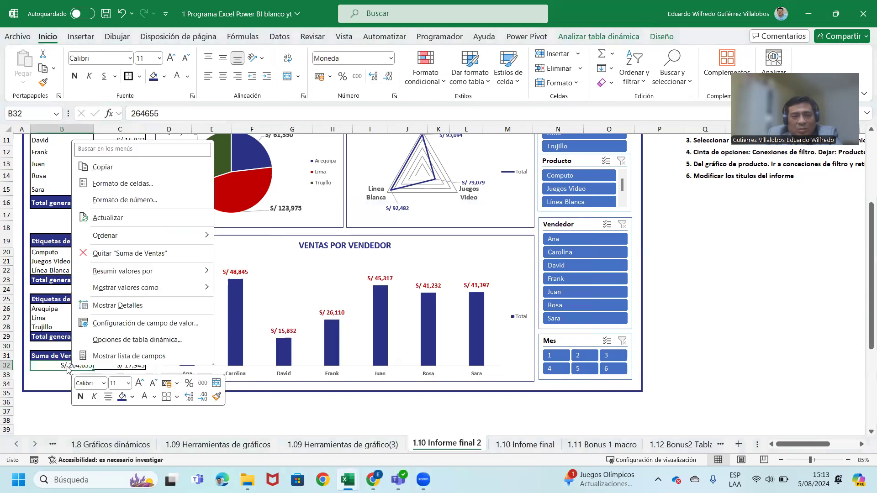
left_click(133, 341)
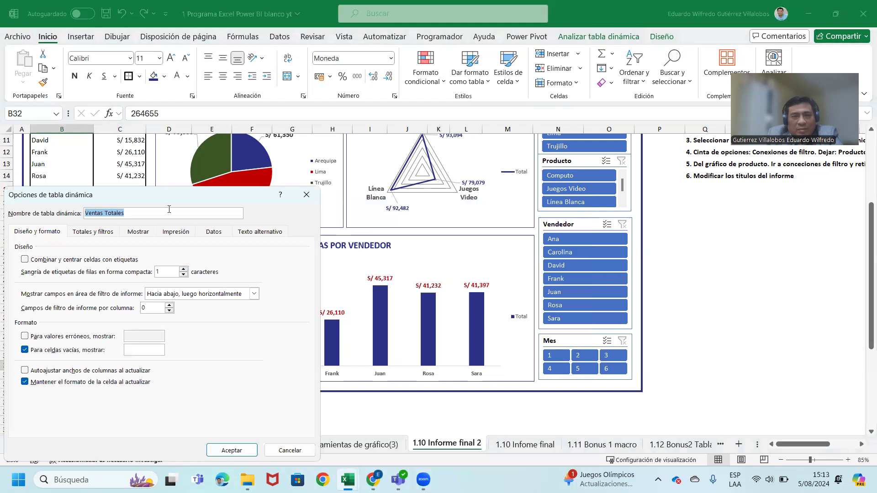
left_click(306, 195)
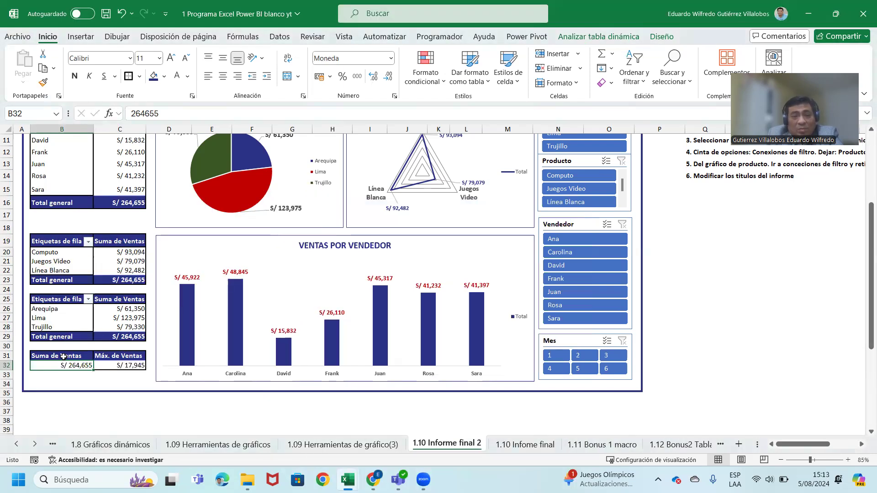
Name the Máx. de Ventas pivot 'Ventas máximas' and disable autofit column widths on update.
left_click(117, 365)
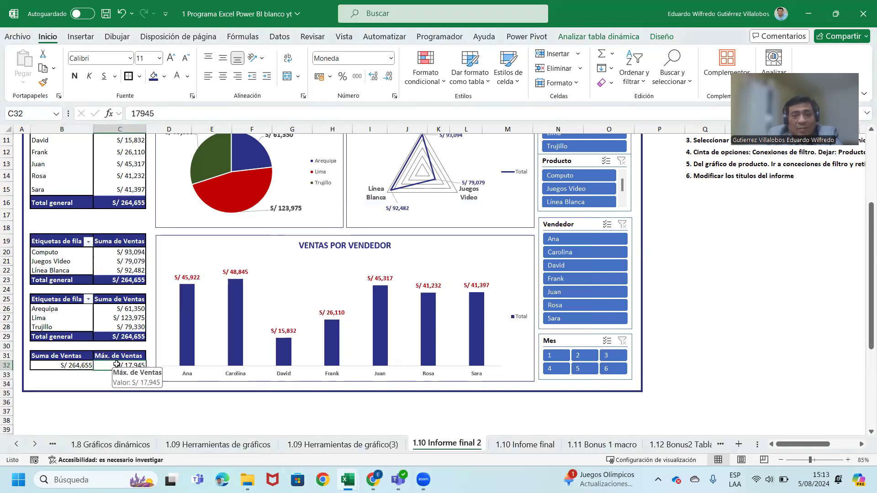
right_click(116, 364)
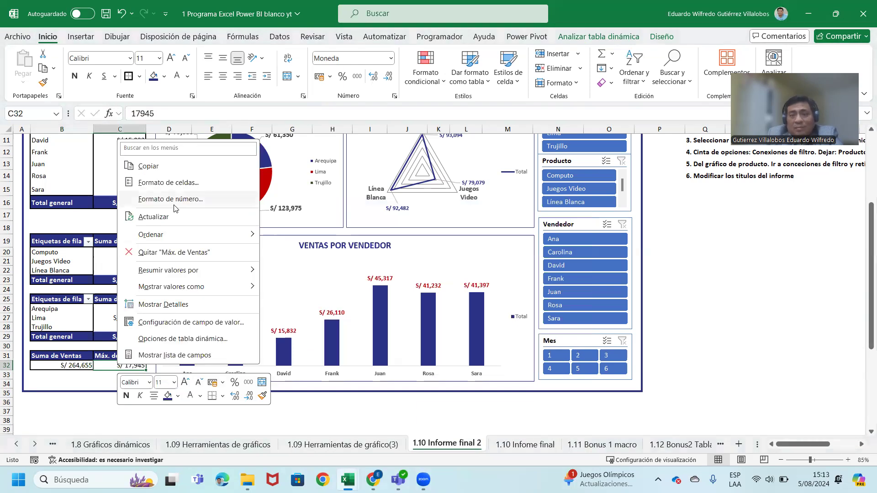
left_click(175, 337)
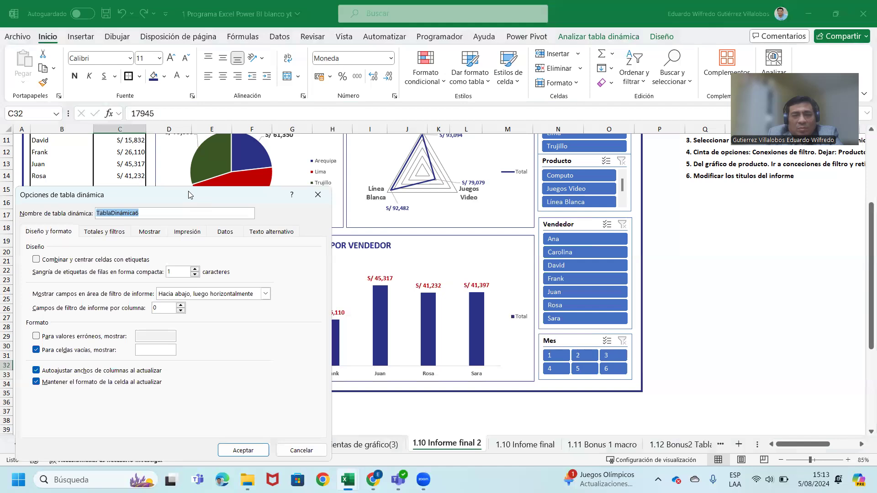
left_click_drag(190, 194, 528, 226)
type("Ventas m")
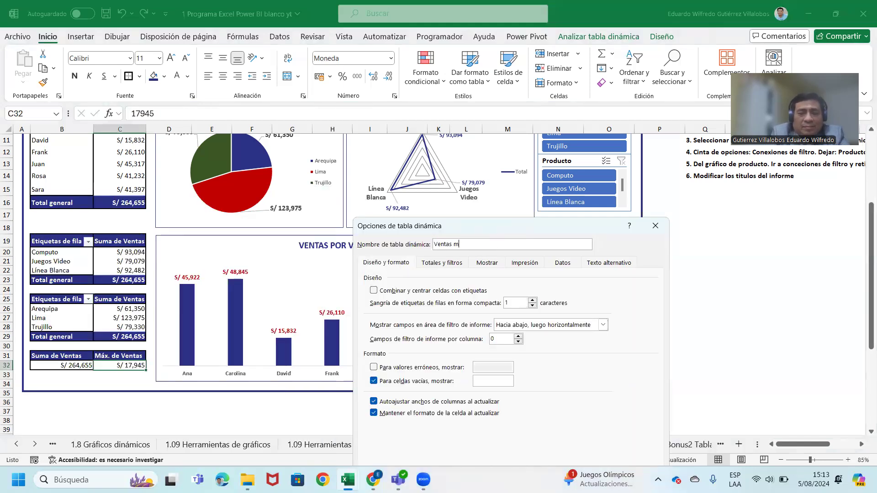
type("áximas")
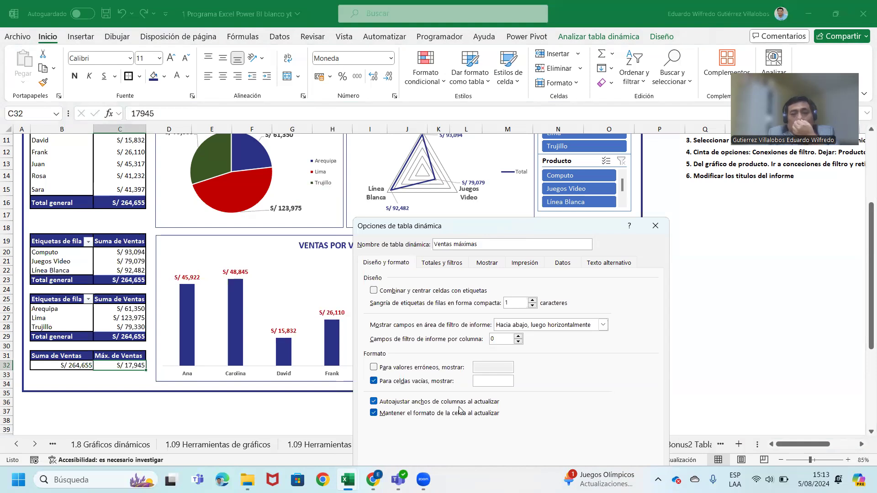
left_click(396, 404)
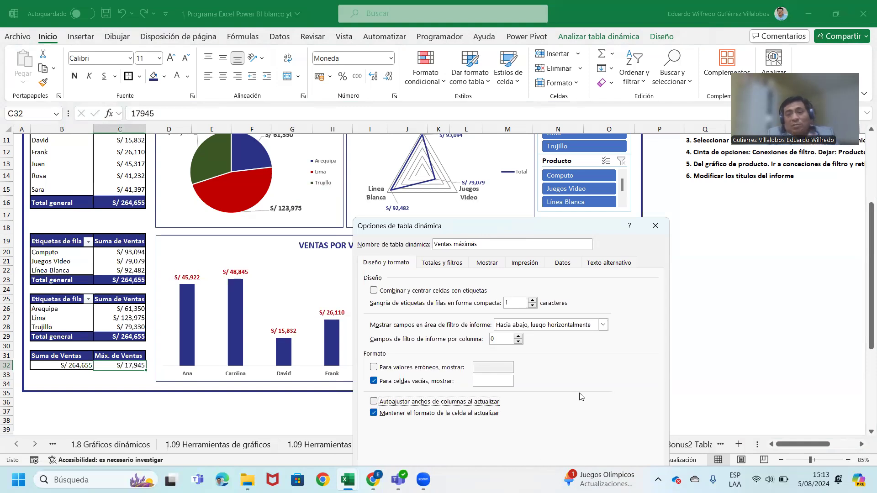
left_click(617, 398)
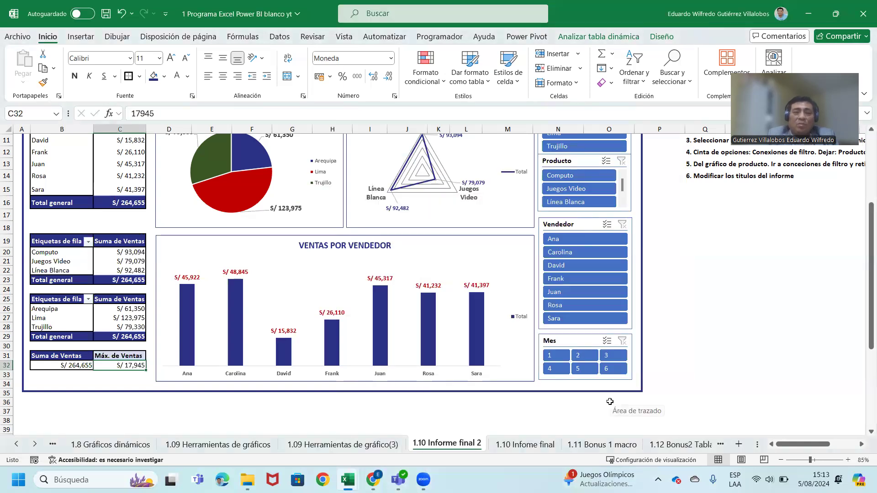
Copy the Suma de Ventas header format from C19 onto the Máx. de Ventas header with Format Painter.
left_click(119, 336)
left_click(119, 241)
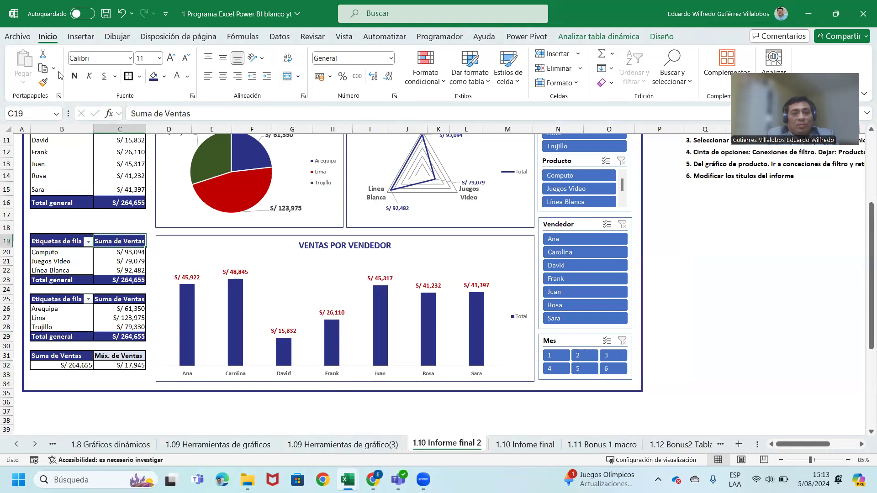
left_click(45, 81)
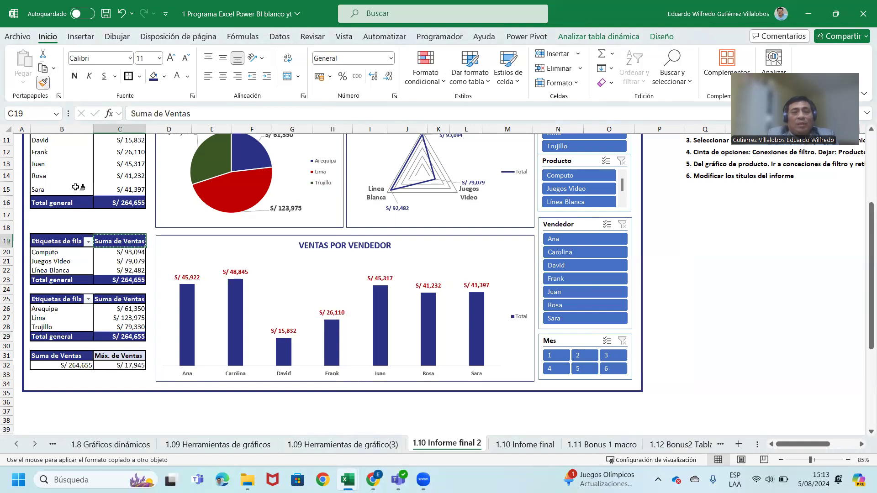
left_click(120, 356)
left_click(752, 252)
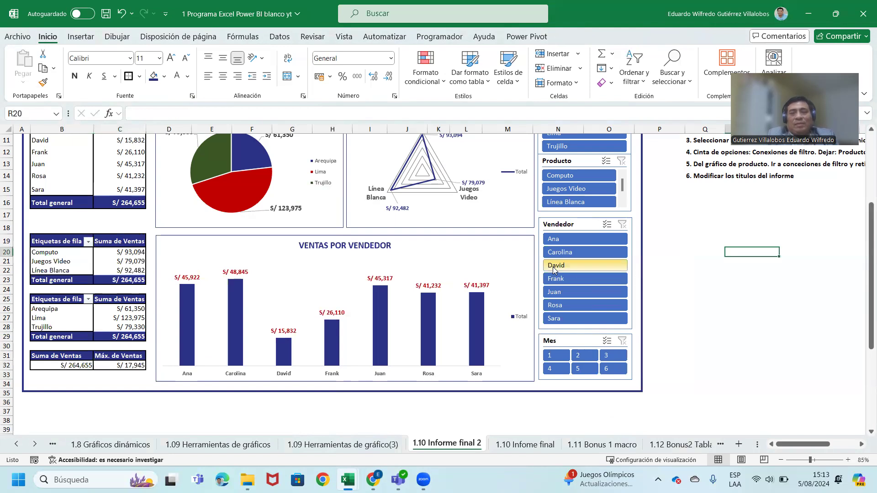
scroll(553, 266, "up", 2)
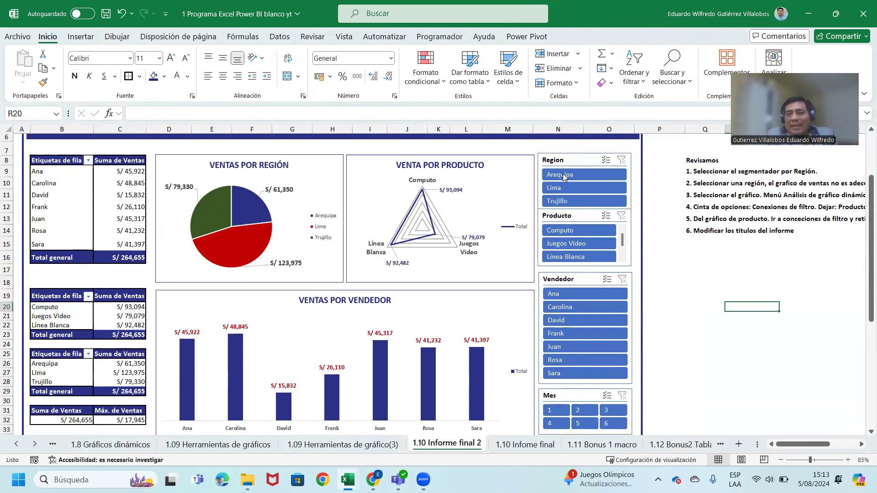
Open the Region slicer's report connections and enlarge the dialog to list more pivots.
left_click(578, 159)
right_click(578, 159)
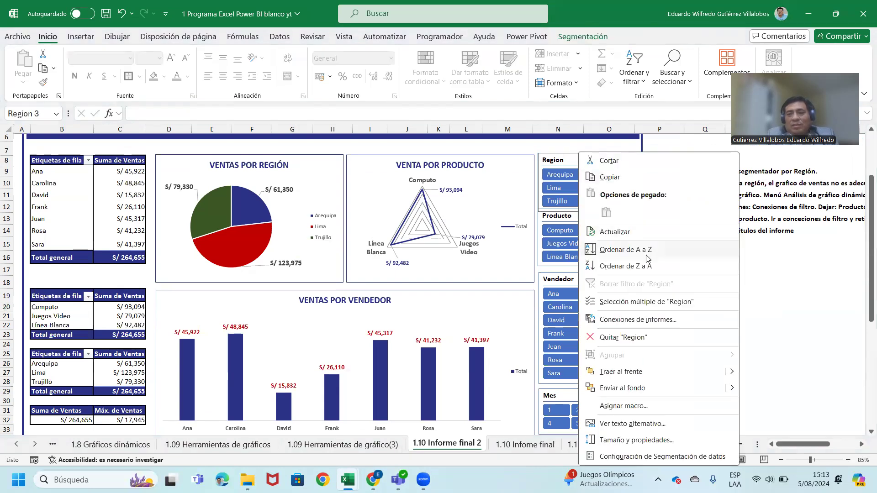
left_click(619, 320)
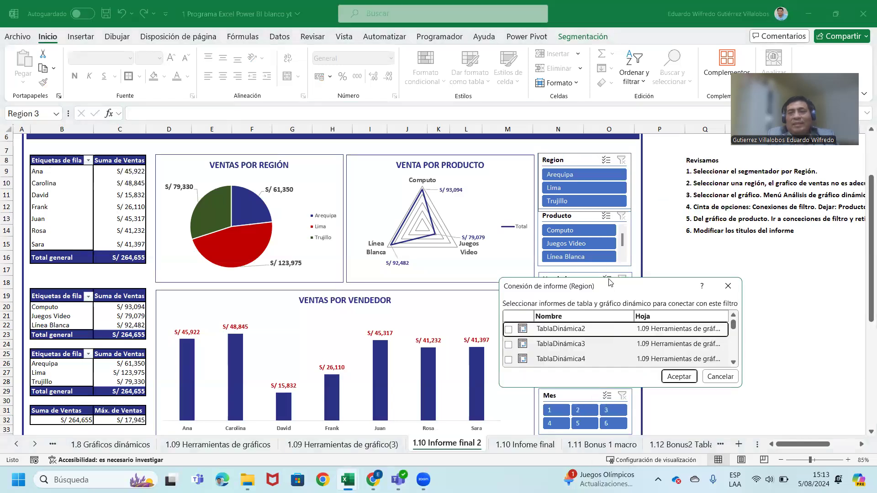
left_click_drag(608, 287, 571, 194)
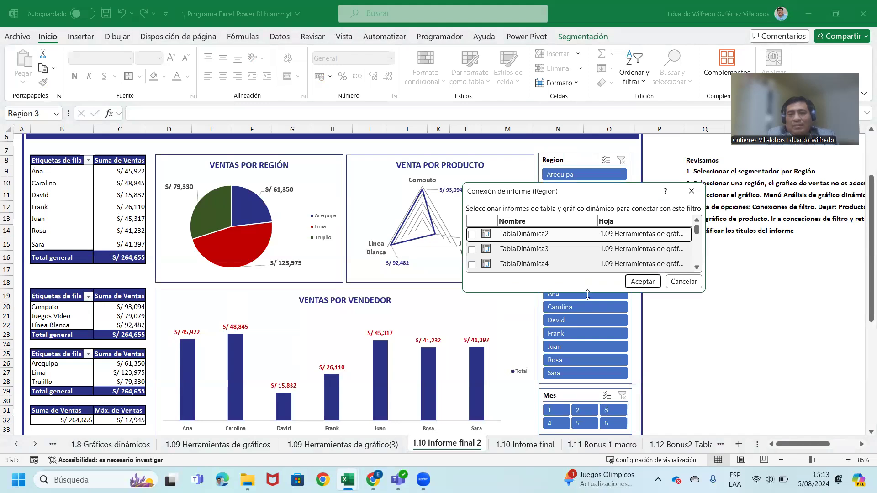
left_click_drag(587, 294, 587, 459)
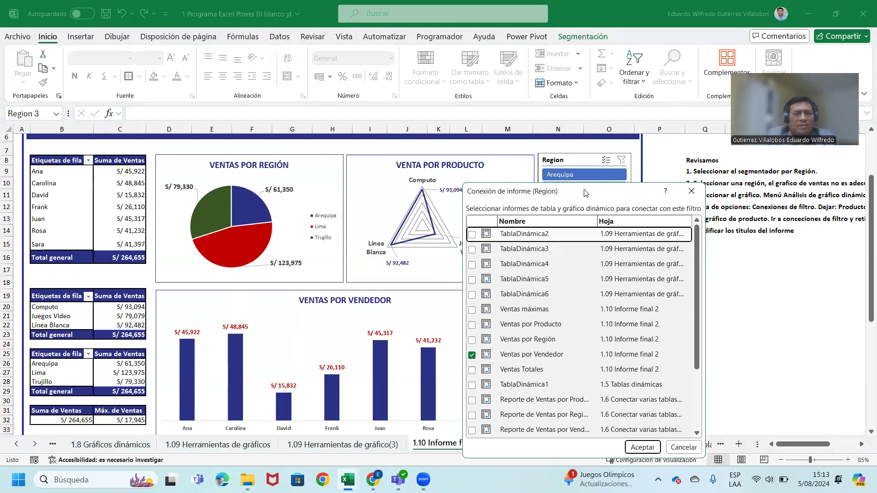
left_click_drag(585, 192, 517, 99)
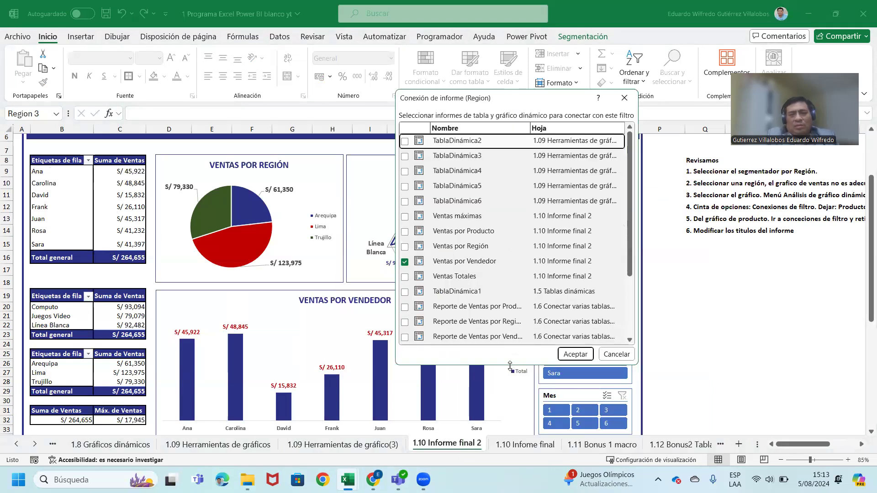
left_click_drag(510, 366, 510, 468)
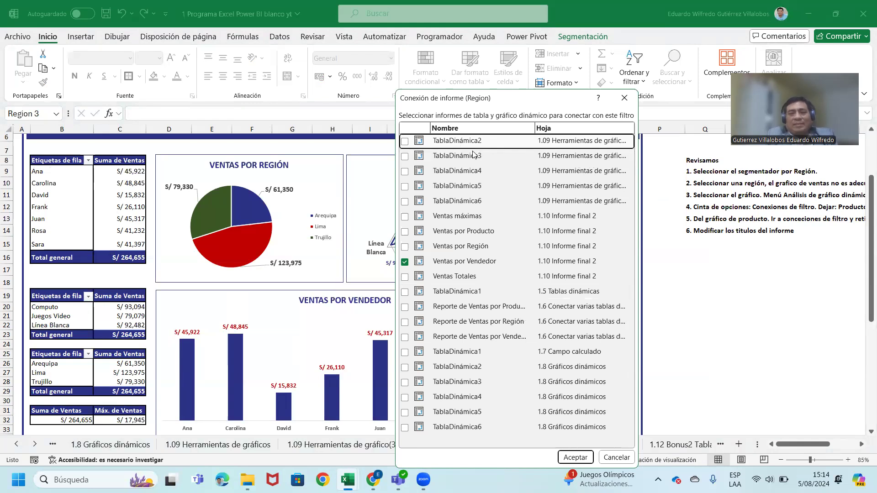
Tick TablaDinámica3 in the Region slicer connections, leaving TablaDinámica2 unticked.
left_click(558, 146)
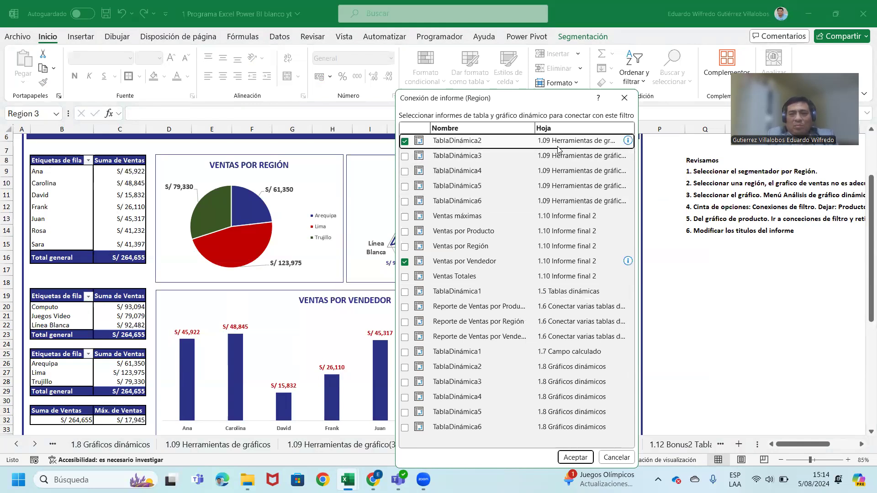
left_click(565, 157)
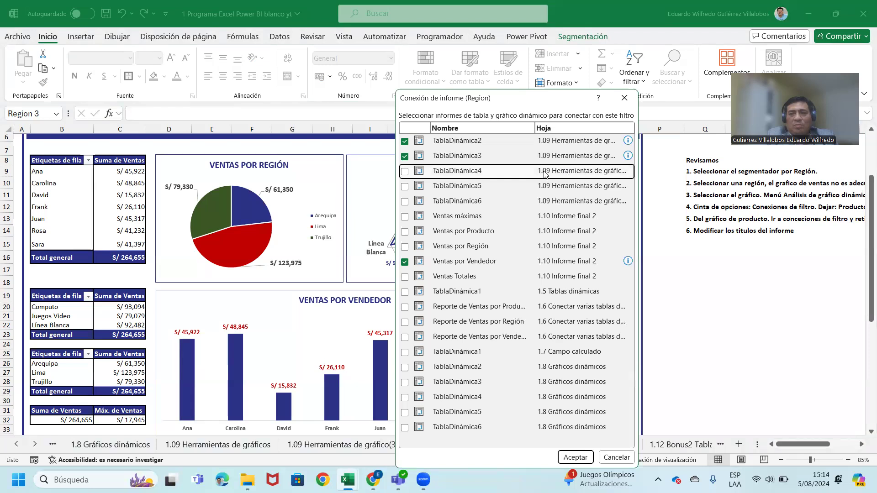
left_click(405, 142)
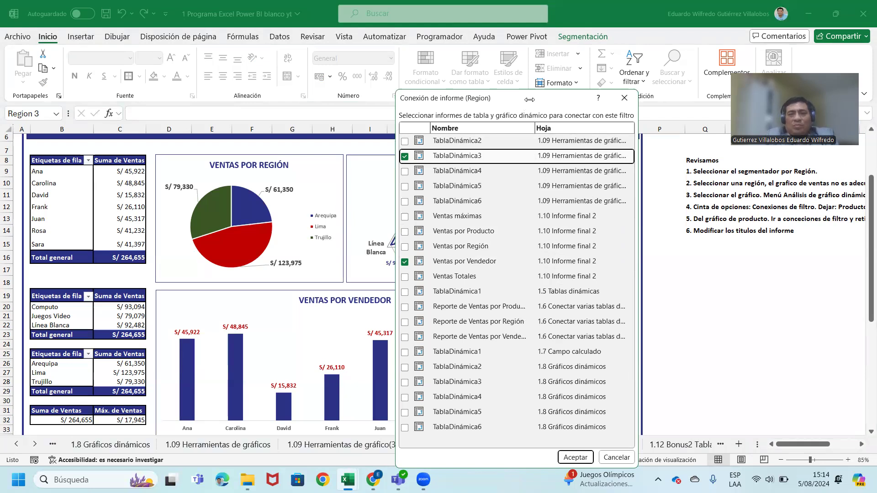
Tick Ventas Totales, Ventas máximas and Ventas por Producto for the Region slicer and apply.
left_click_drag(530, 99, 404, 78)
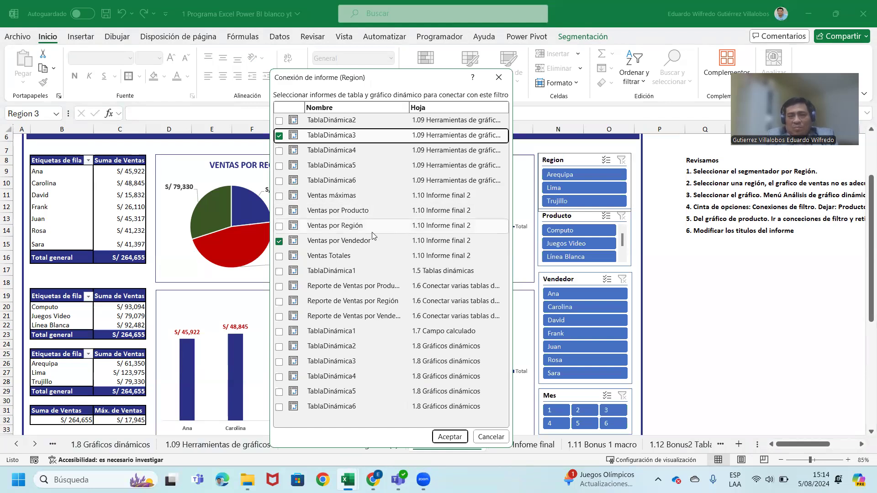
left_click(279, 213)
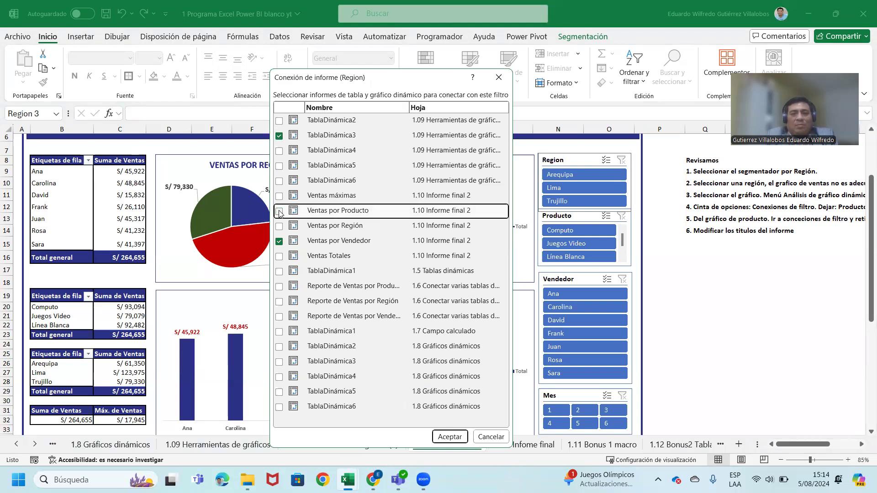
left_click(279, 257)
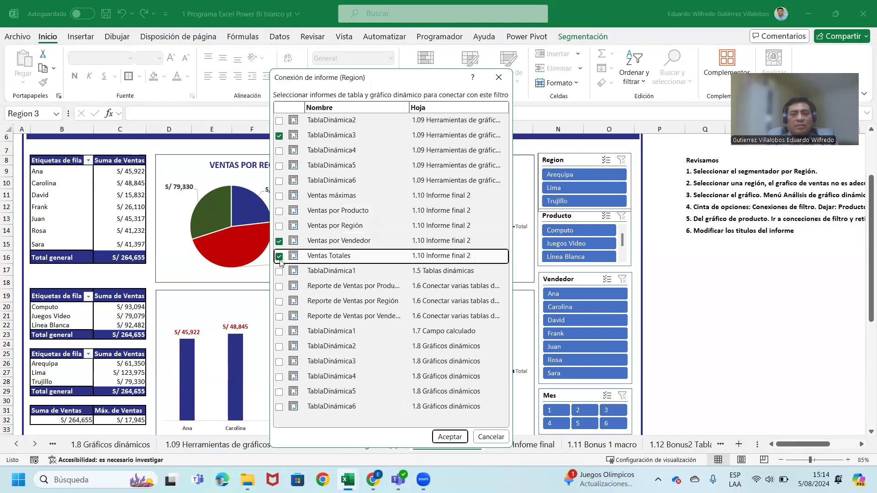
left_click(279, 197)
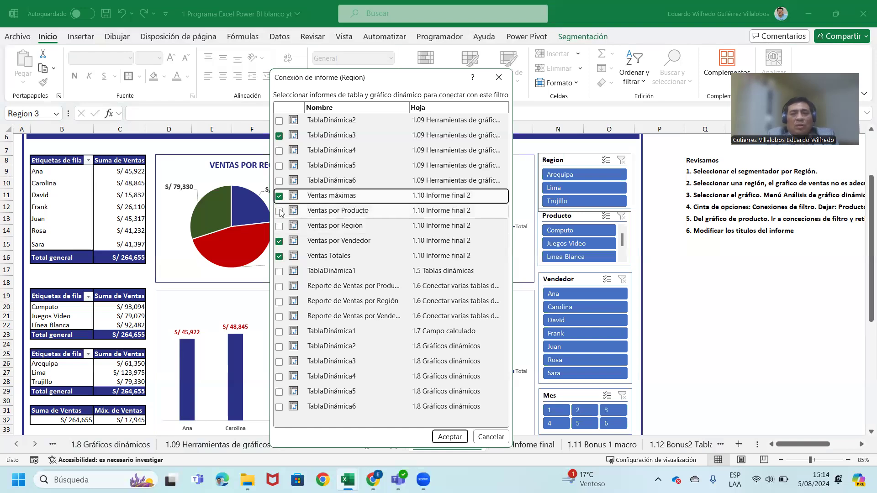
left_click(279, 211)
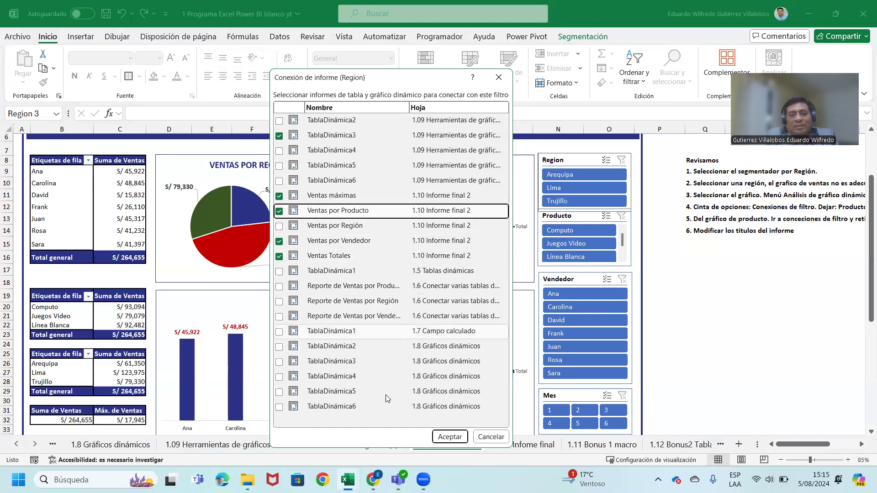
left_click(450, 437)
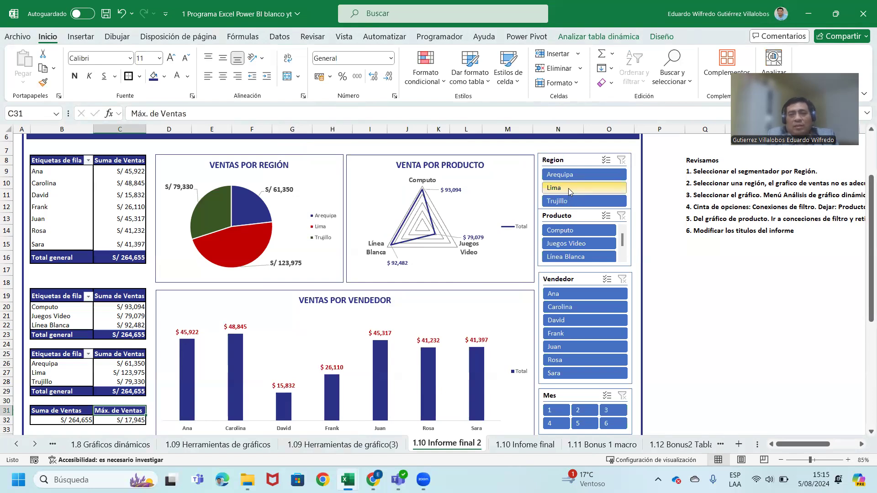
left_click(568, 189)
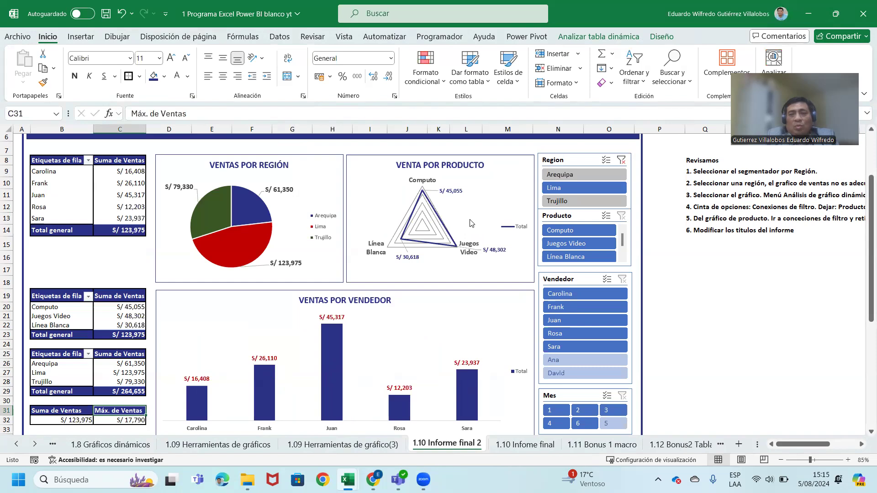
left_click(563, 202)
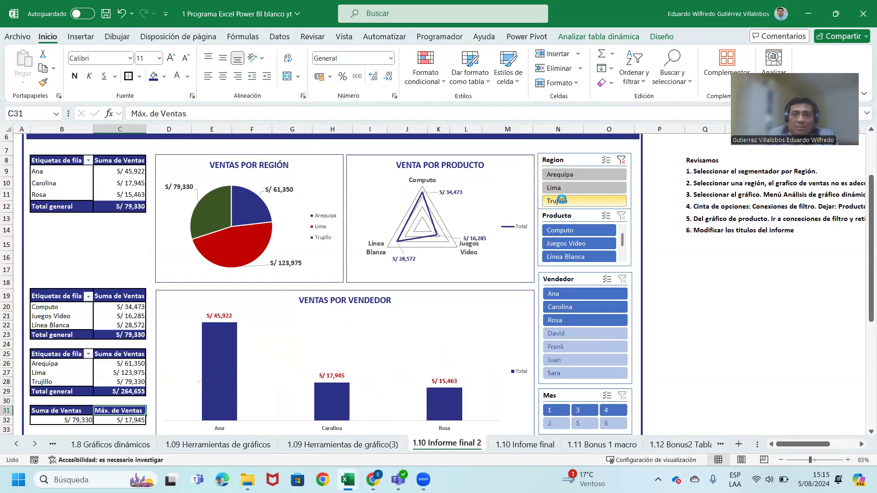
scroll(356, 299, "down", 1)
scroll(356, 299, "down", 1)
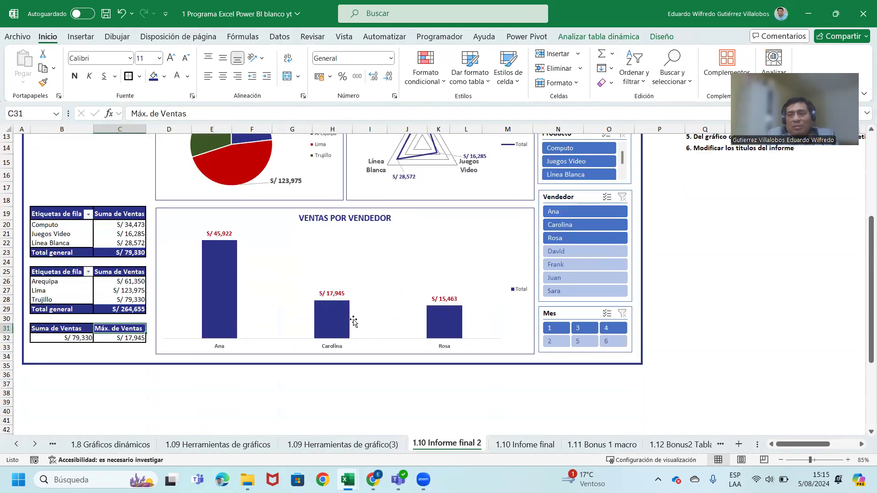
scroll(315, 279, "up", 1)
scroll(317, 265, "up", 1)
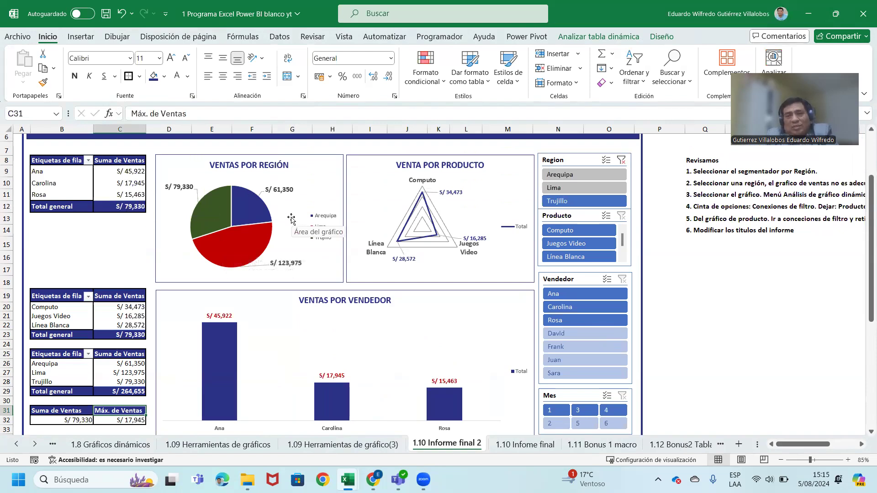
left_click(621, 160)
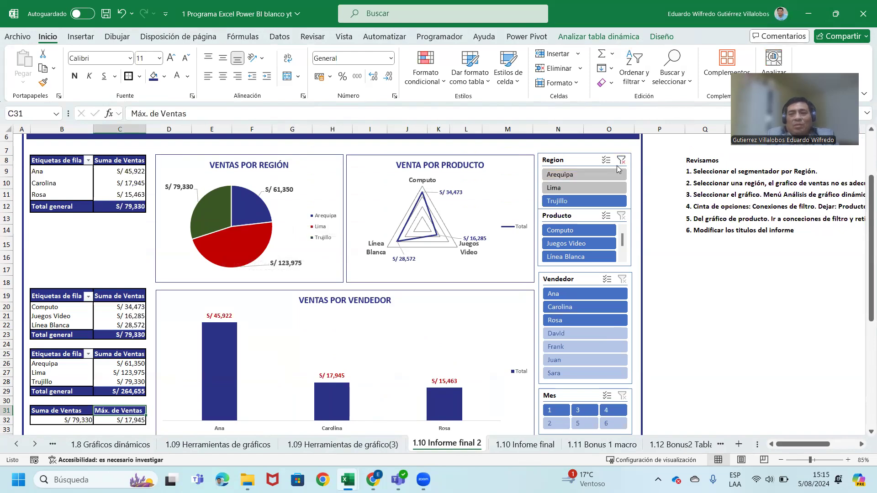
Link the Producto slicer to Ventas máximas, Ventas por Región and Ventas Totales and apply.
right_click(577, 218)
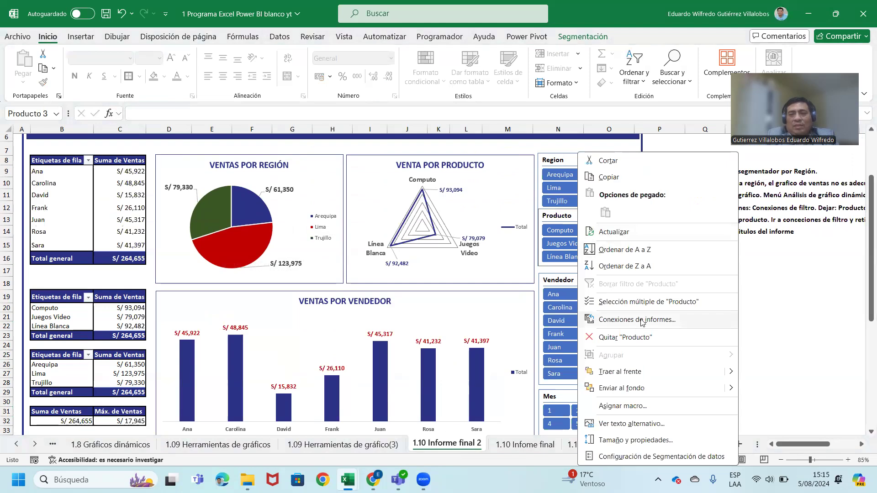
left_click(639, 318)
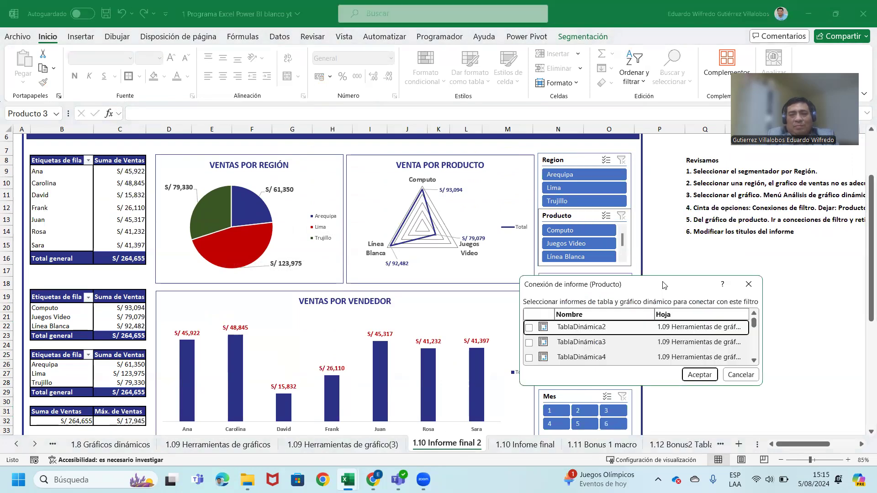
left_click_drag(664, 285, 333, 73)
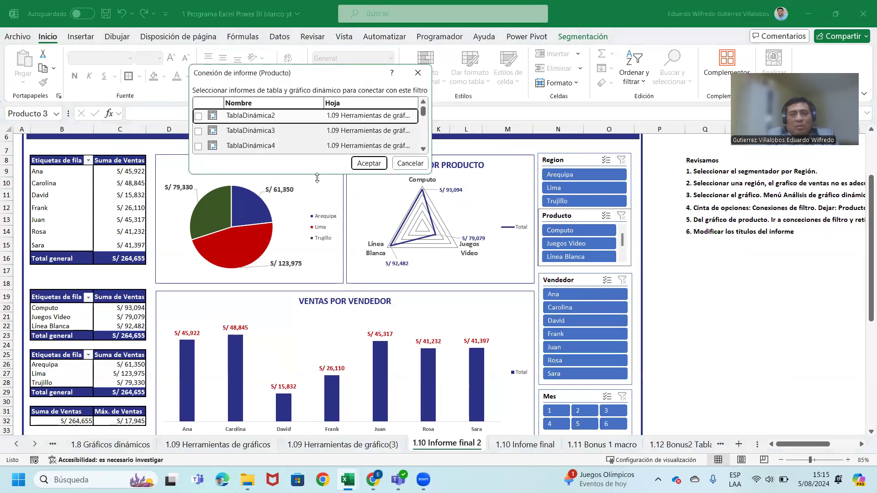
left_click_drag(317, 178, 317, 440)
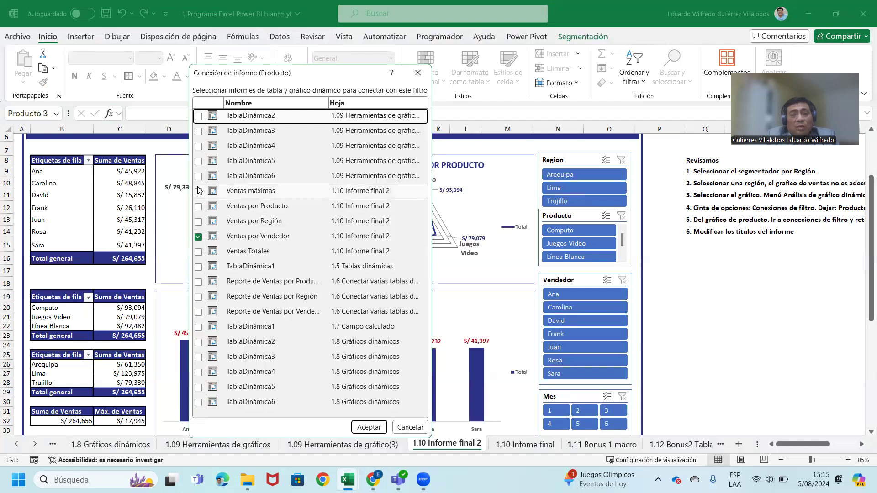
left_click(198, 192)
left_click(198, 222)
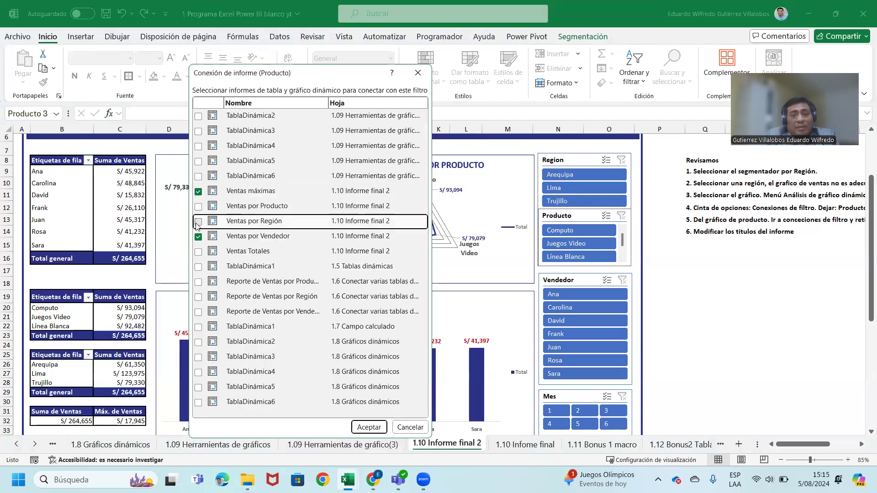
left_click(198, 253)
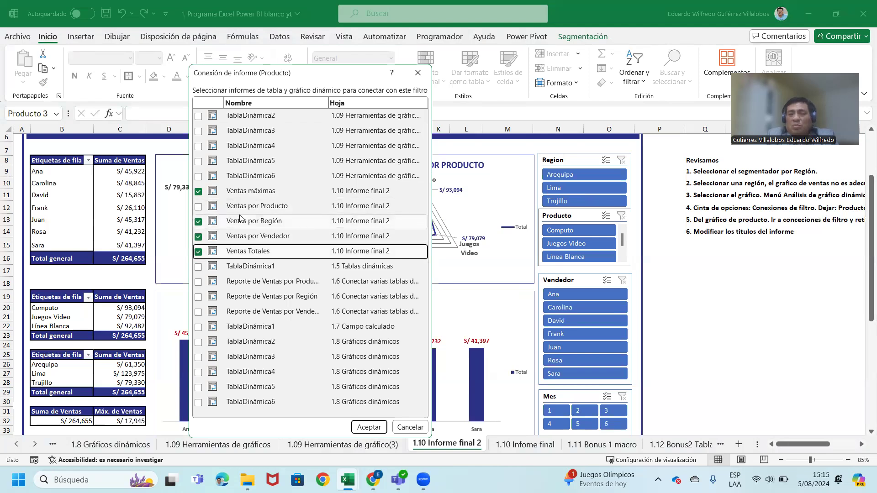
left_click(368, 427)
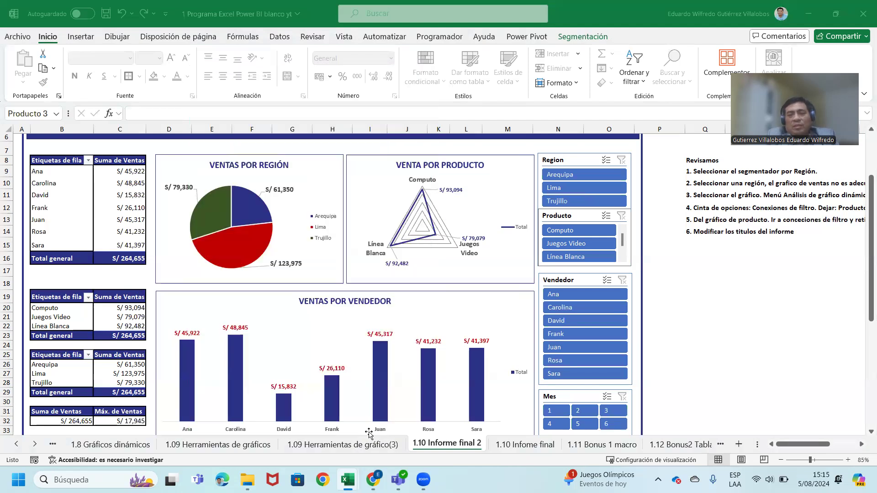
left_click(570, 246)
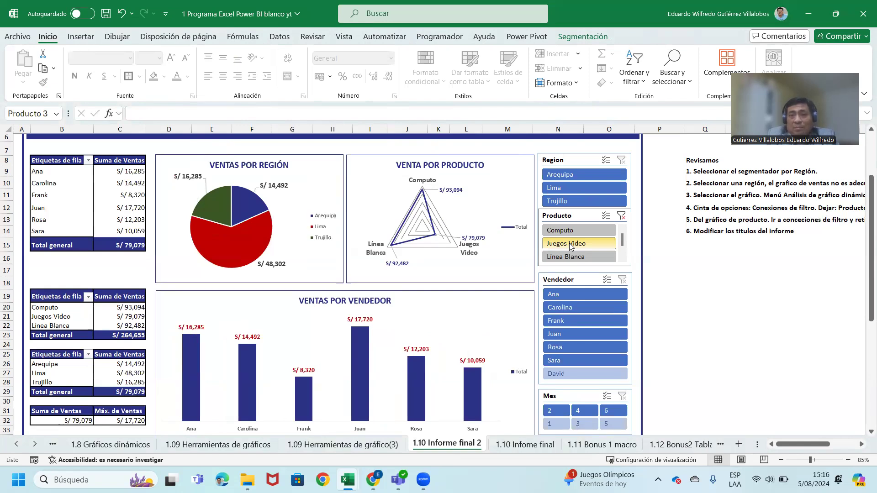
left_click(570, 257)
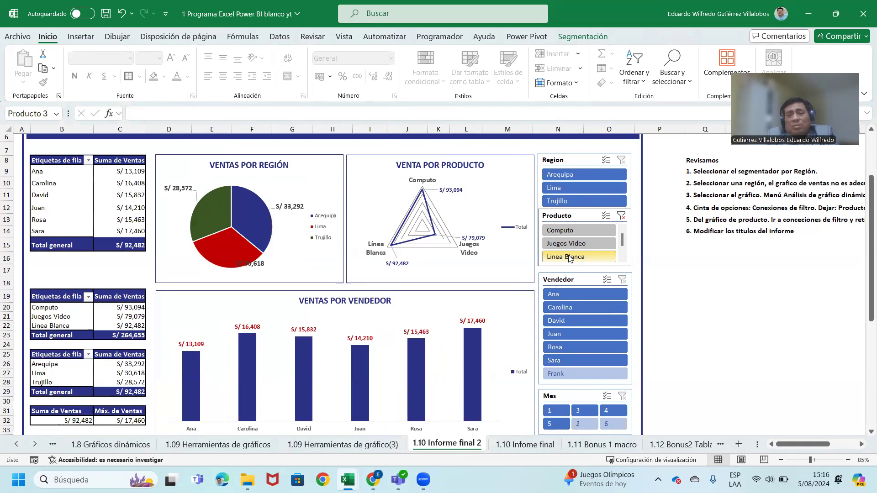
left_click(621, 216)
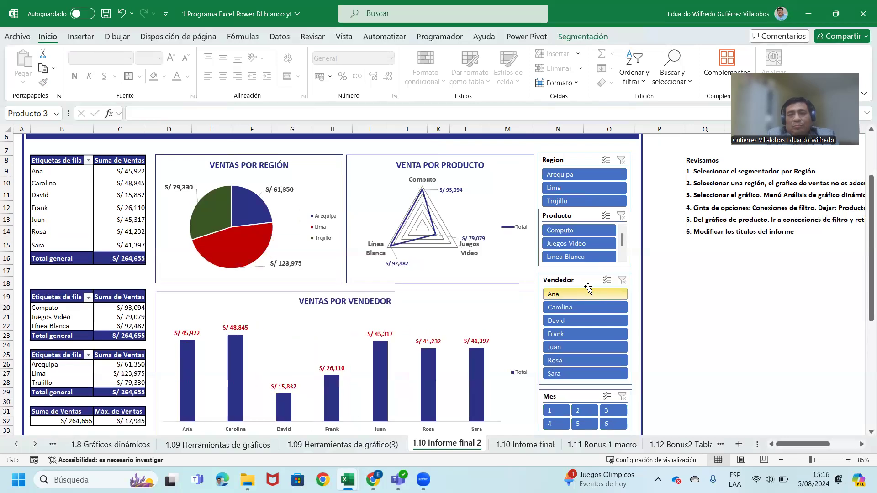
Open the Vendedor slicer's report connections and enlarge the list to show all pivots.
left_click(583, 283)
right_click(582, 282)
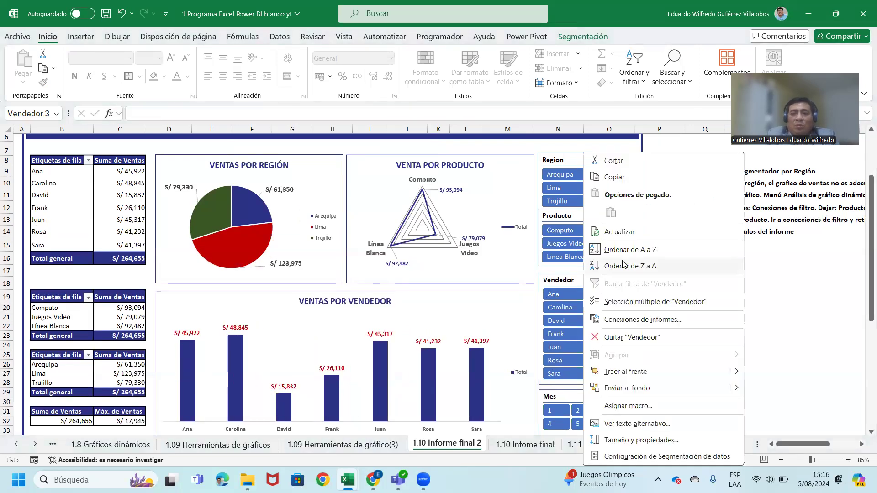
left_click(654, 319)
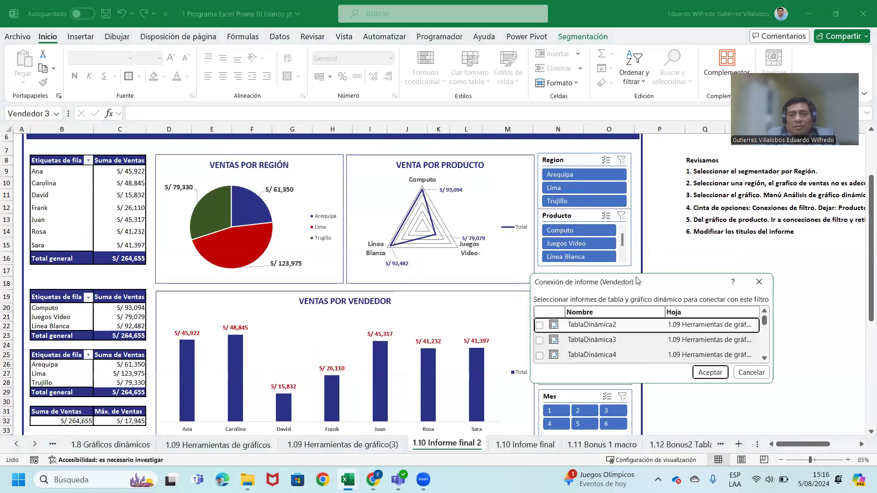
left_click_drag(658, 285, 406, 72)
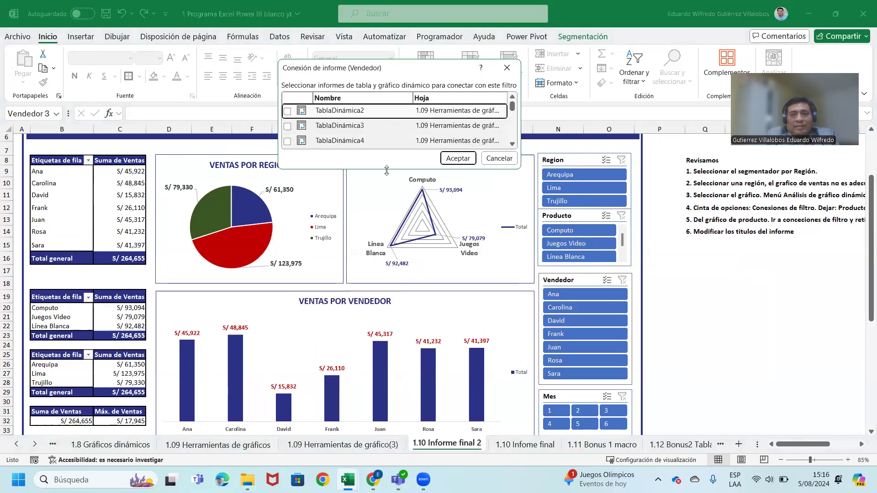
left_click_drag(386, 171, 387, 415)
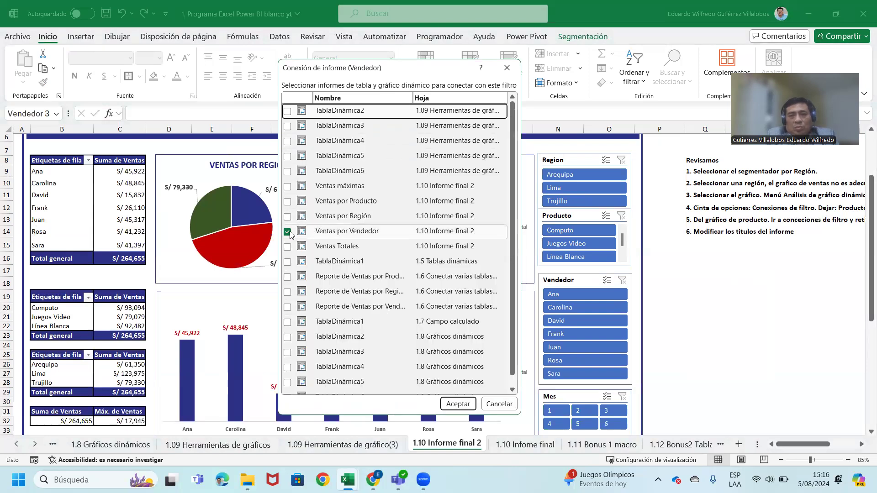
Tick Ventas por Producto, Región, Totales and máximas, untick Ventas por Vendedor, and apply.
left_click(288, 201)
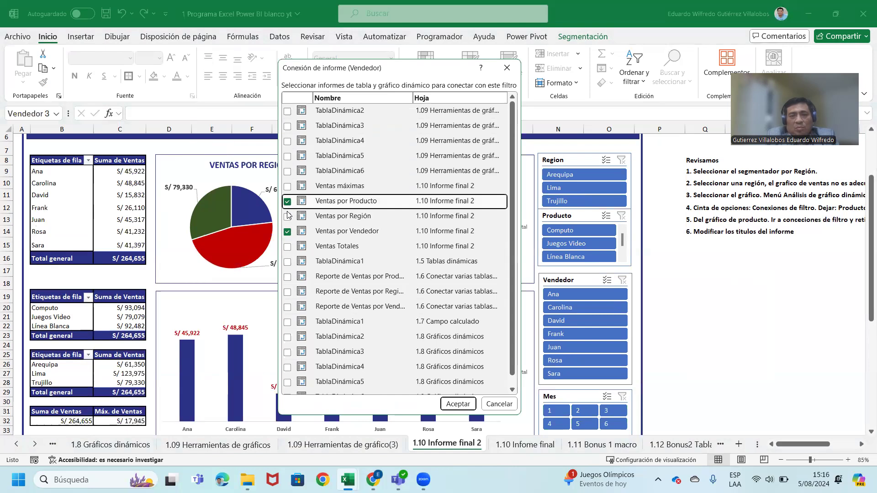
left_click(287, 217)
left_click(287, 231)
left_click(287, 247)
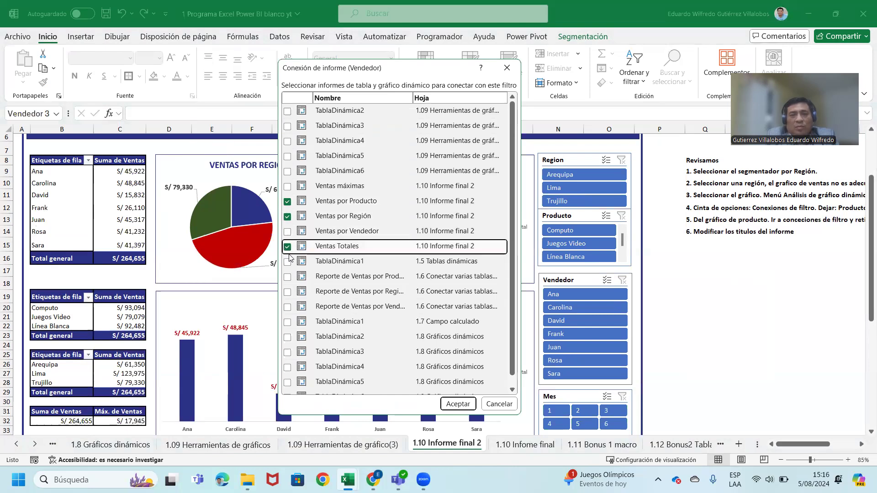
left_click(288, 262)
left_click(288, 263)
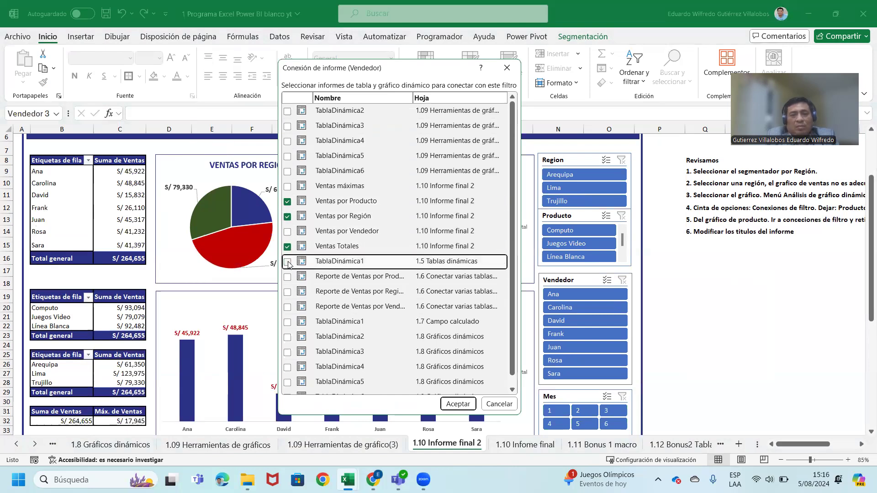
left_click(287, 187)
left_click(457, 405)
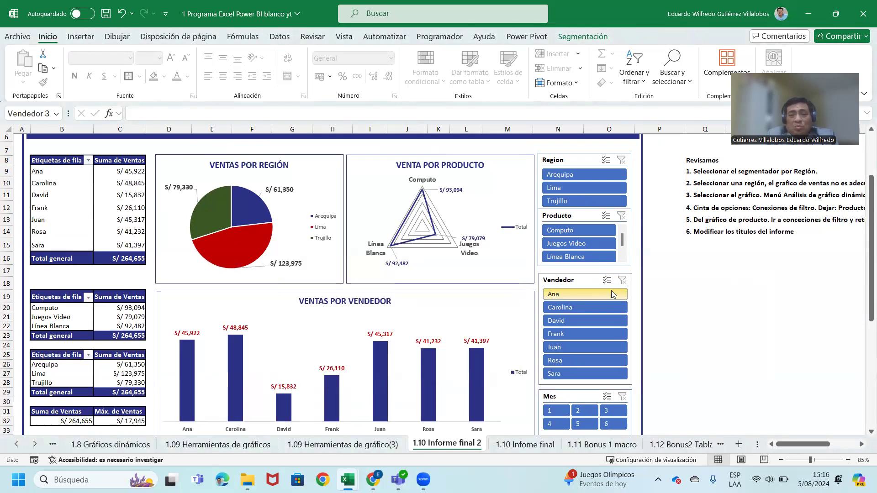
left_click(661, 281)
scroll(661, 281, "down", 1)
scroll(661, 281, "down", 1)
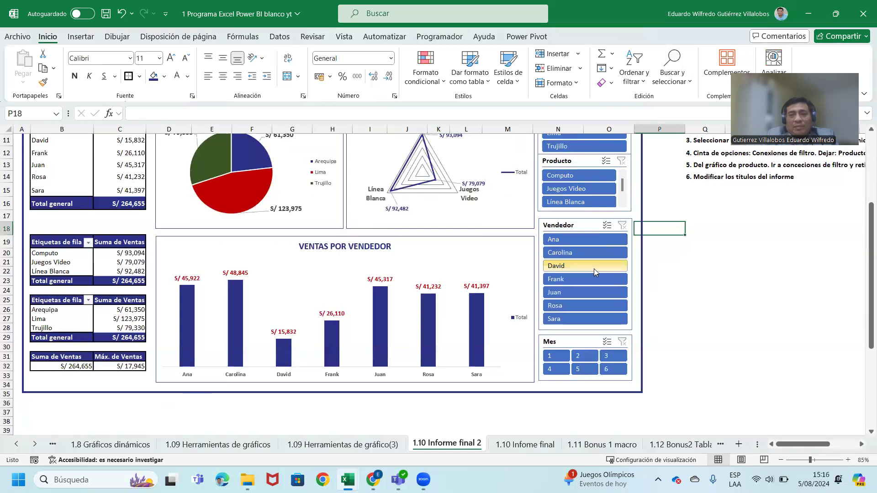
left_click(580, 265)
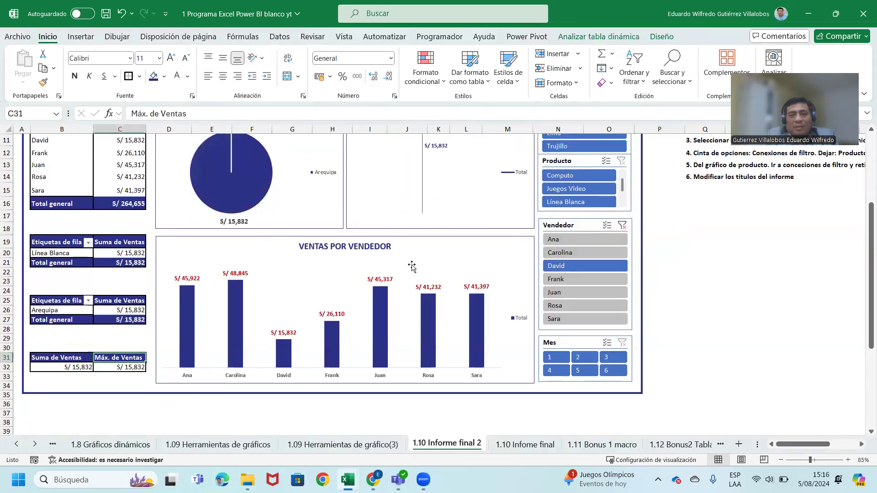
scroll(411, 266, "up", 1)
scroll(411, 266, "up", 1)
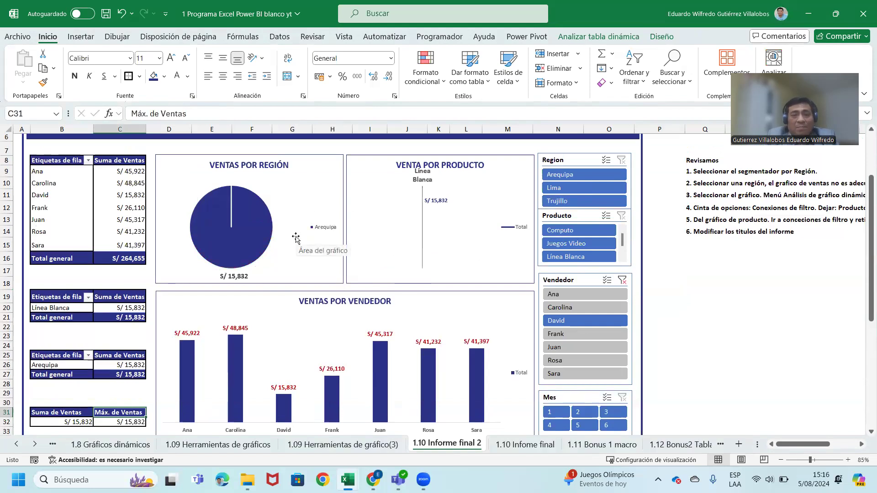
scroll(296, 238, "down", 2)
scroll(316, 242, "down", 1)
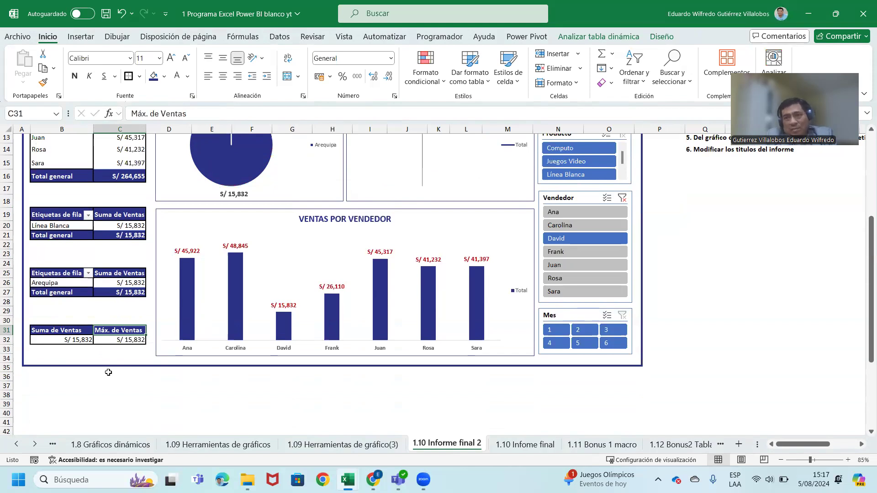
left_click(556, 268)
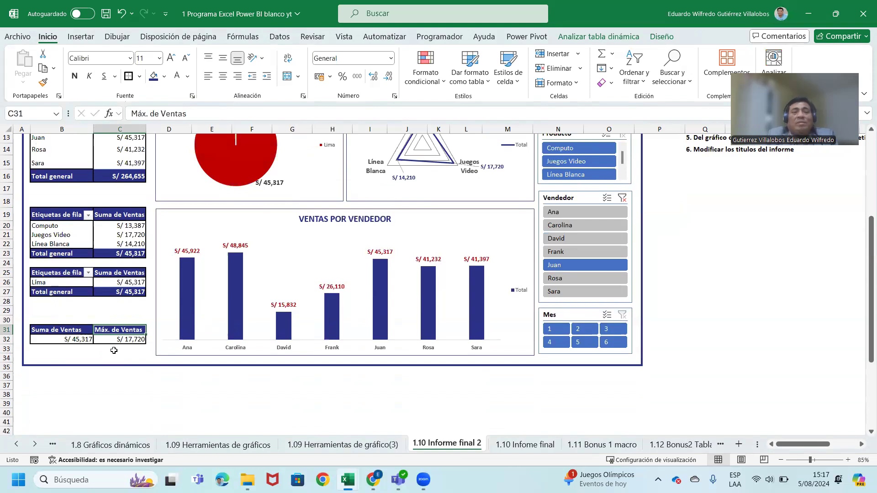
left_click_drag(53, 311, 149, 348)
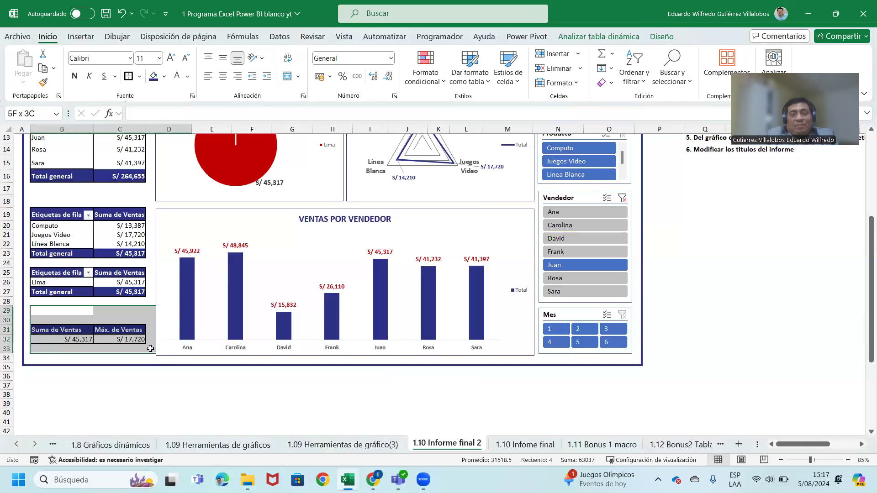
left_click(472, 404)
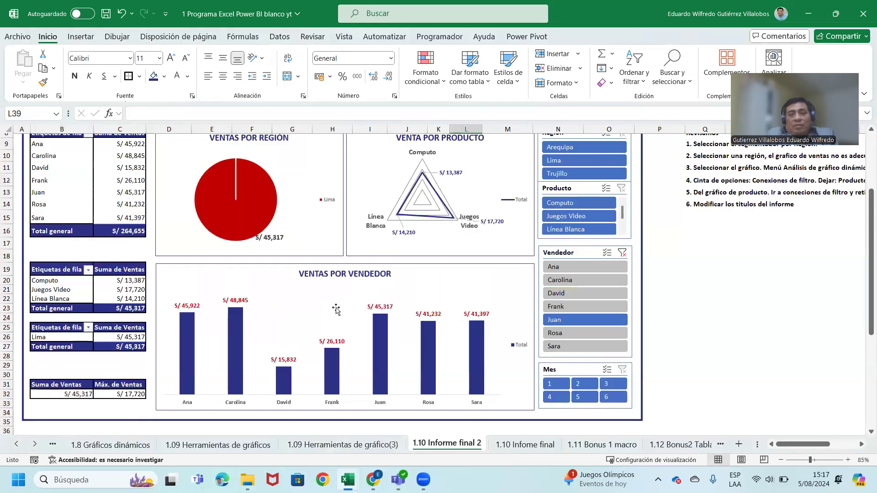
scroll(250, 221, "up", 2)
scroll(251, 221, "up", 1)
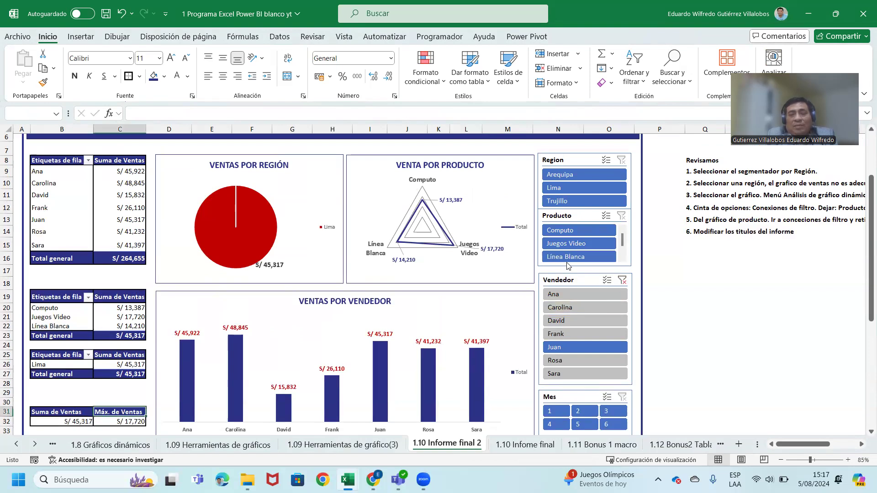
scroll(568, 320, "down", 1)
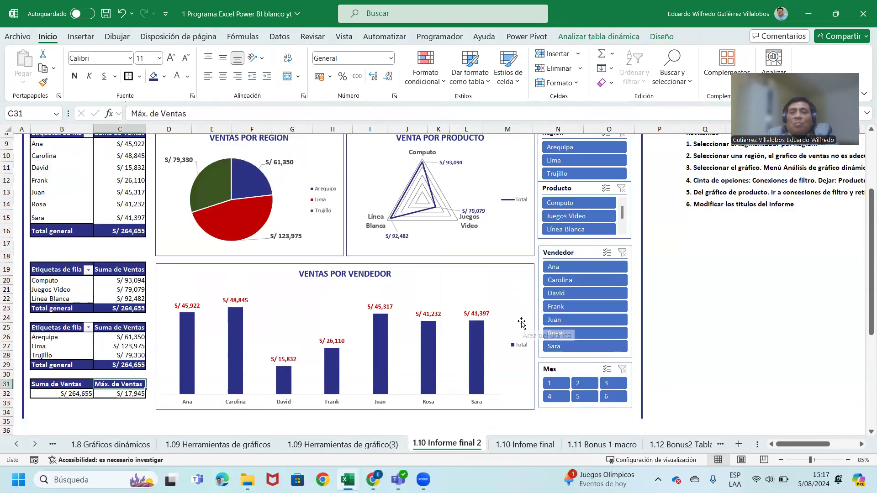
Open the Mes slicer's report connections and enlarge the pivot list.
right_click(568, 372)
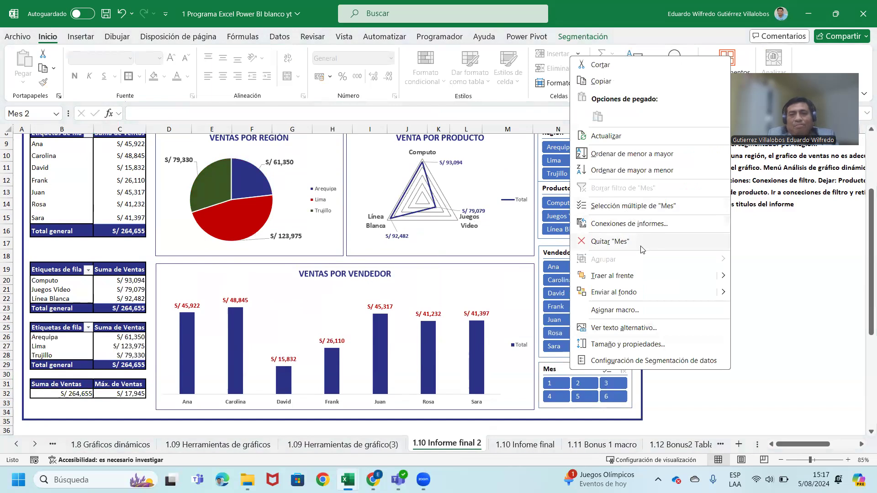
left_click(644, 224)
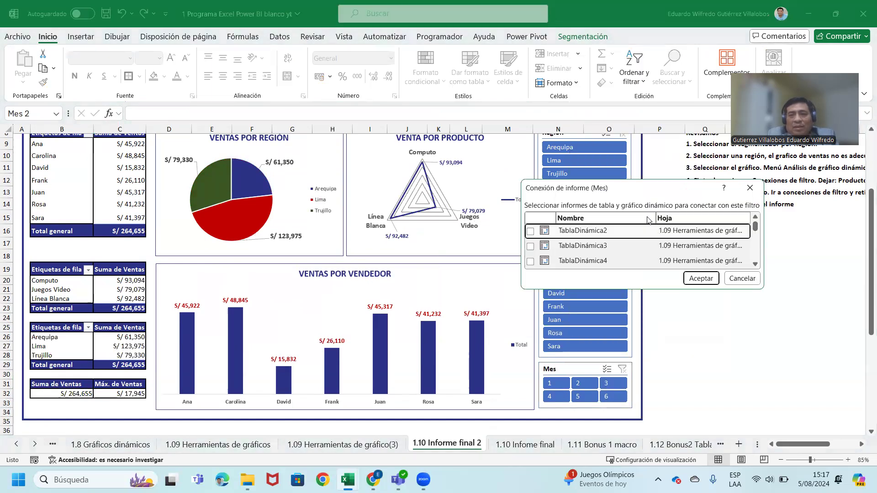
left_click_drag(654, 190, 322, 47)
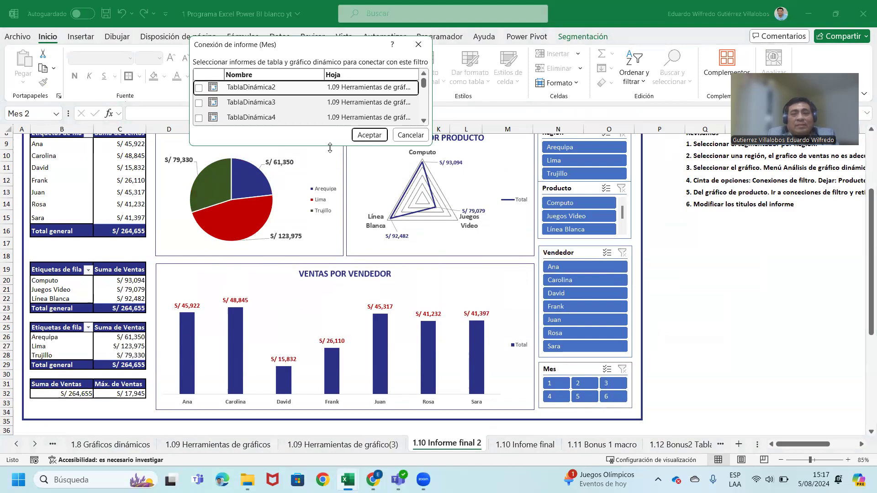
left_click_drag(330, 147, 330, 414)
Tick Ventas máximas, Ventas por Producto, Ventas por Región and Ventas Totales for Mes and apply.
left_click(200, 167)
left_click(199, 163)
left_click(199, 178)
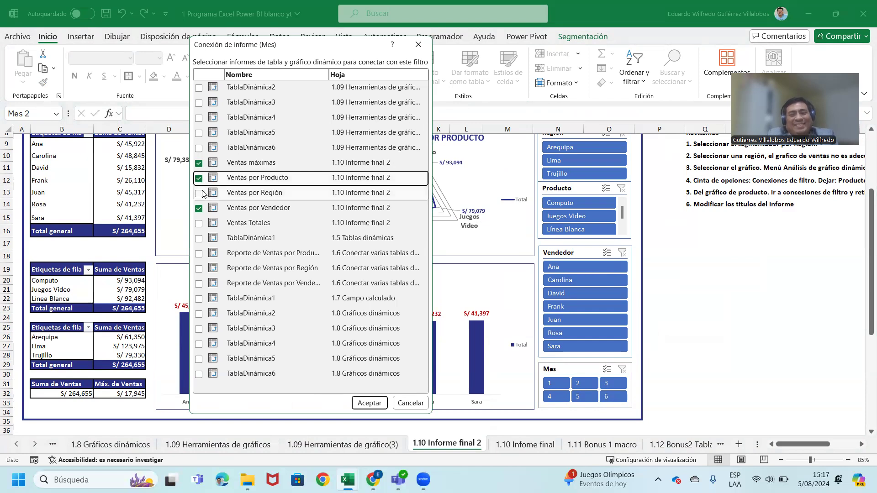
left_click(202, 193)
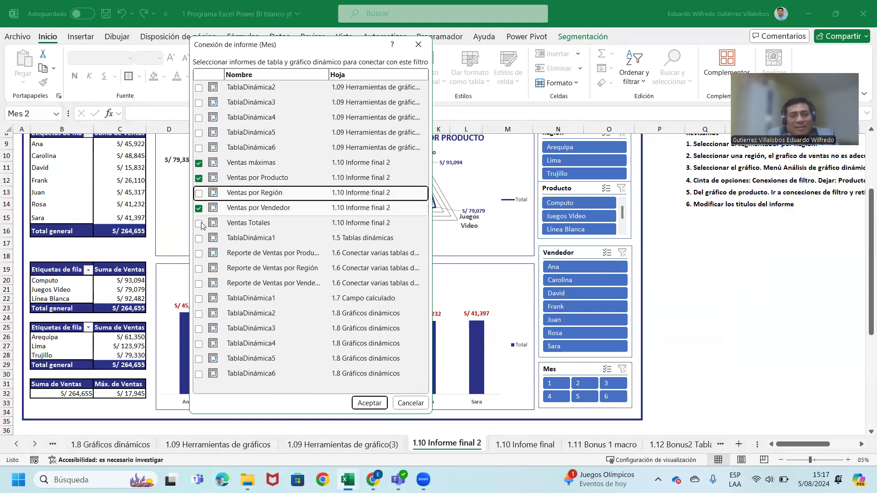
left_click(200, 223)
left_click(199, 193)
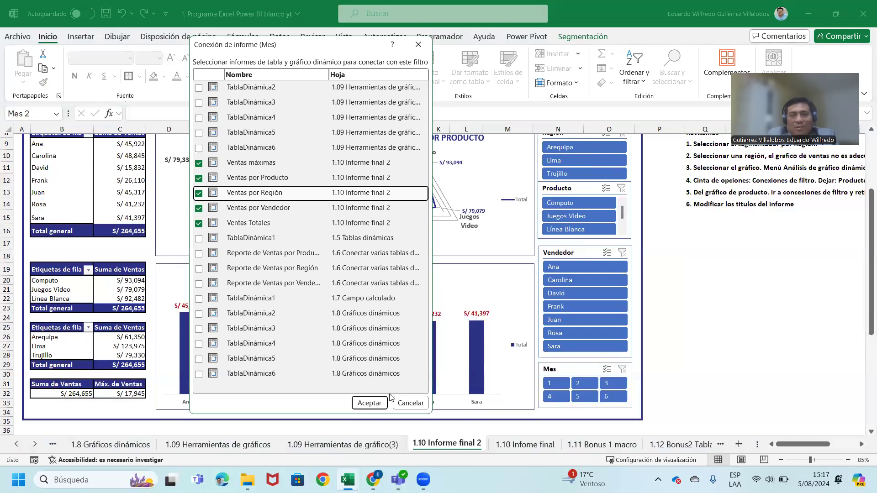
left_click(367, 403)
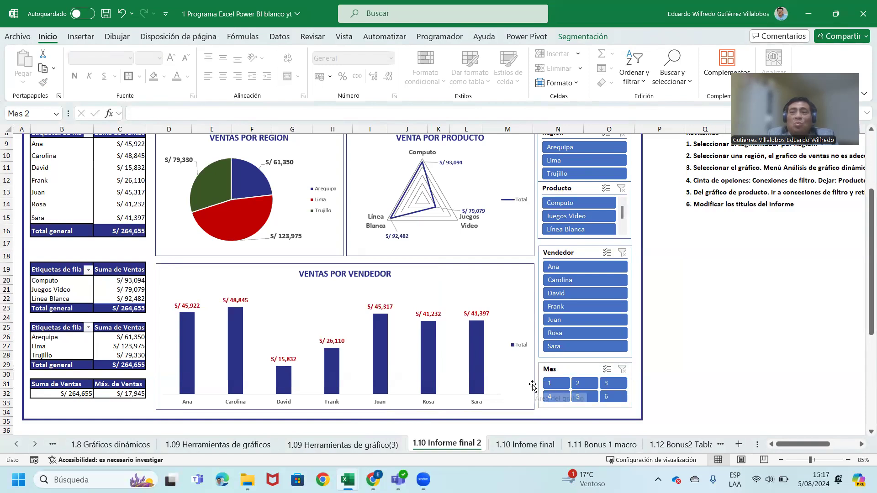
left_click(584, 397)
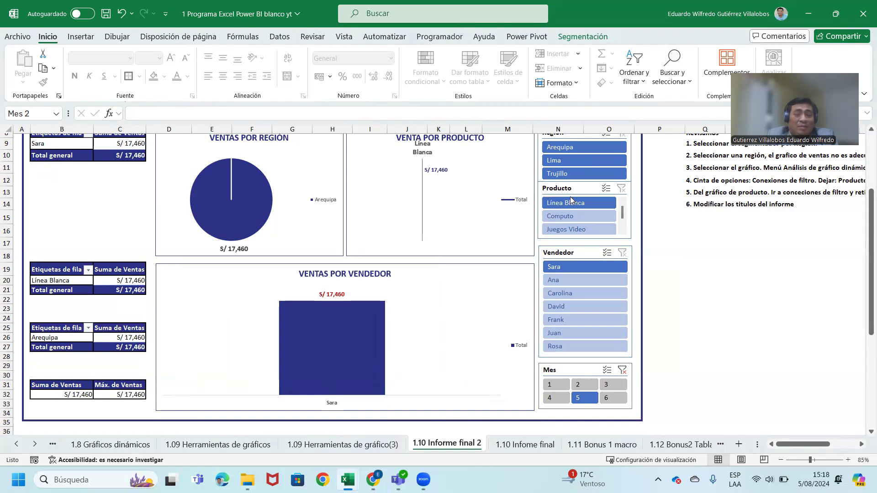
left_click(622, 192)
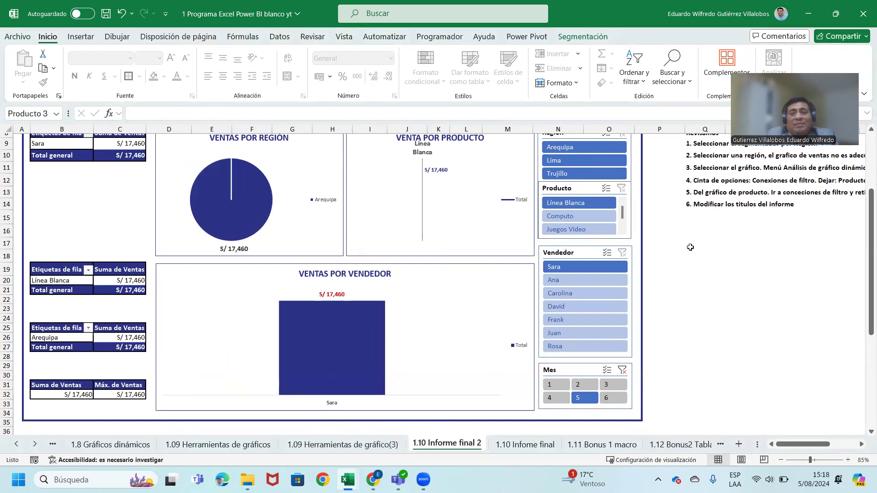
left_click(612, 385)
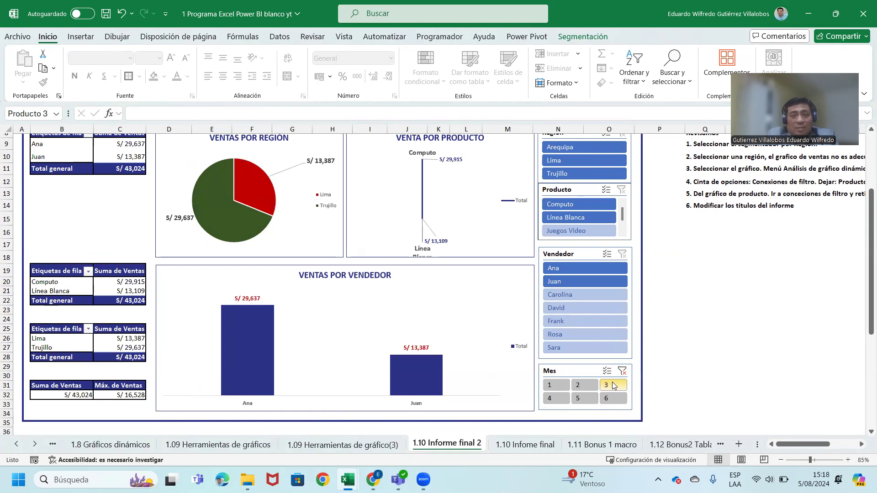
left_click(613, 386)
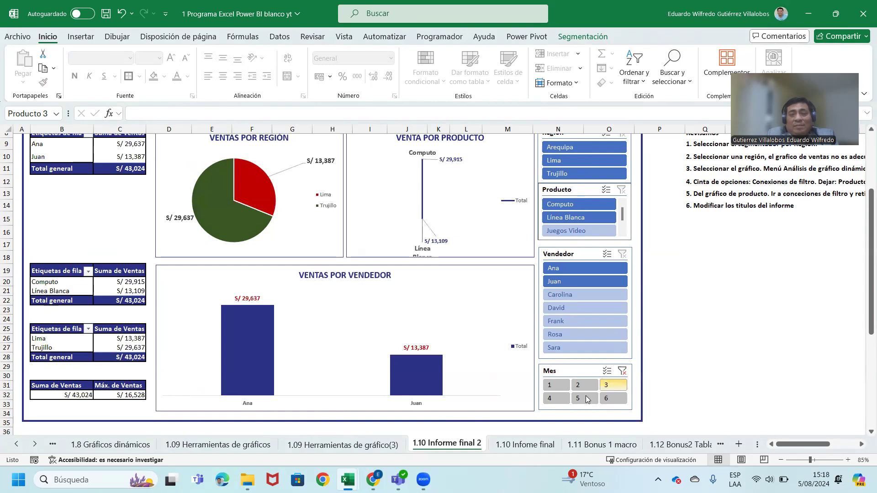
left_click(578, 385)
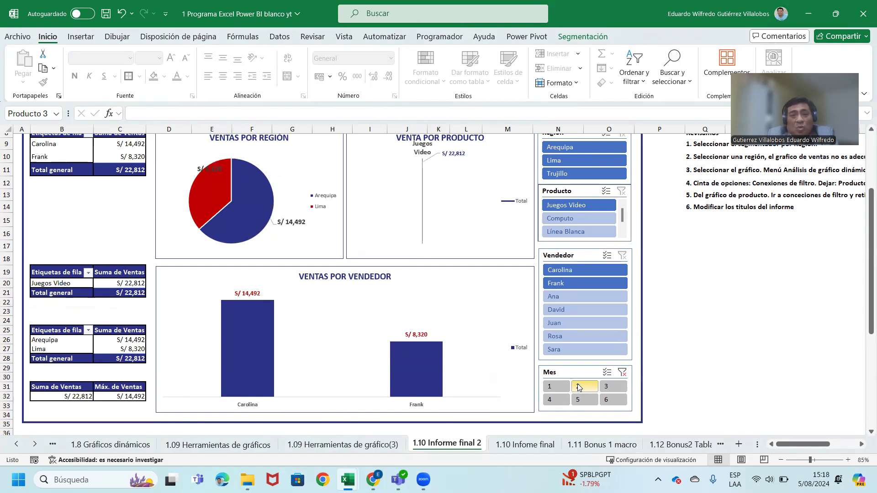
left_click(578, 387)
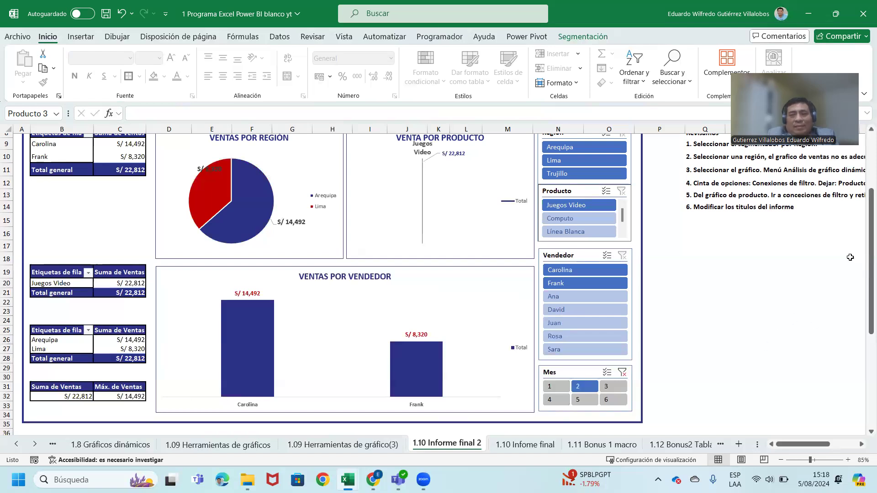
left_click(622, 374)
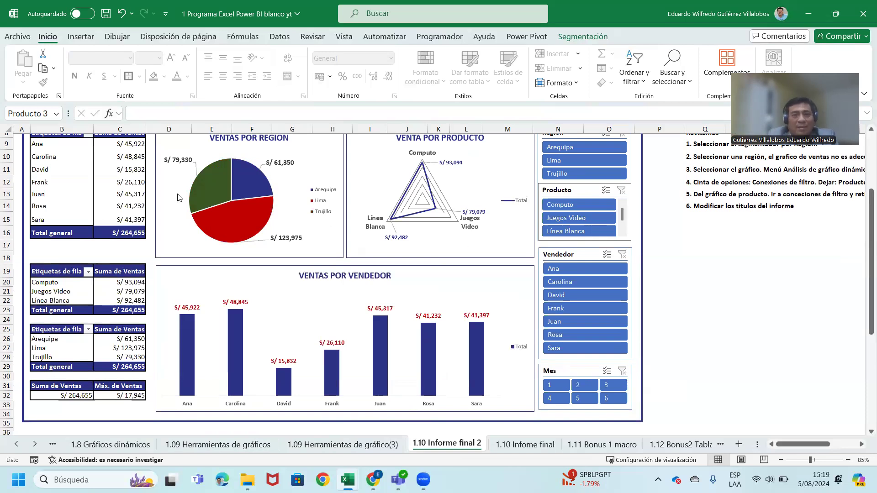
left_click(66, 173)
Apply all borders to the seller pivot rows B9:C15.
scroll(59, 160, "up", 1)
left_click_drag(48, 162, 128, 247)
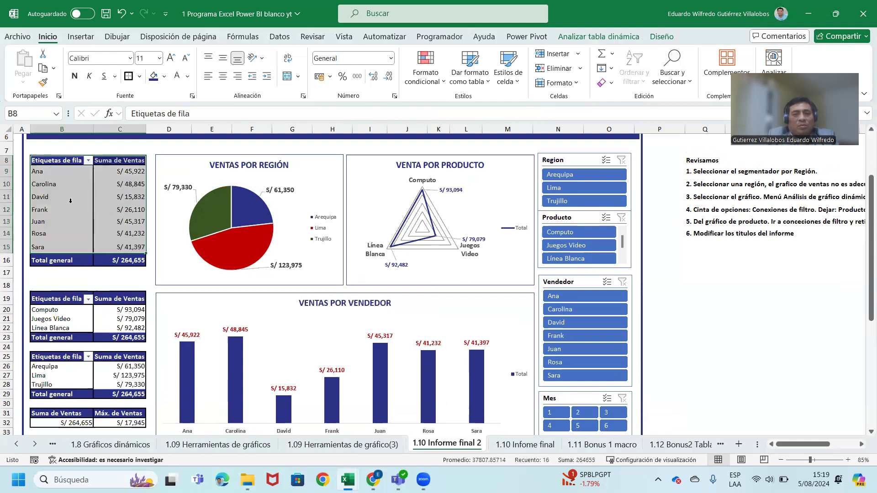
left_click_drag(54, 172, 127, 247)
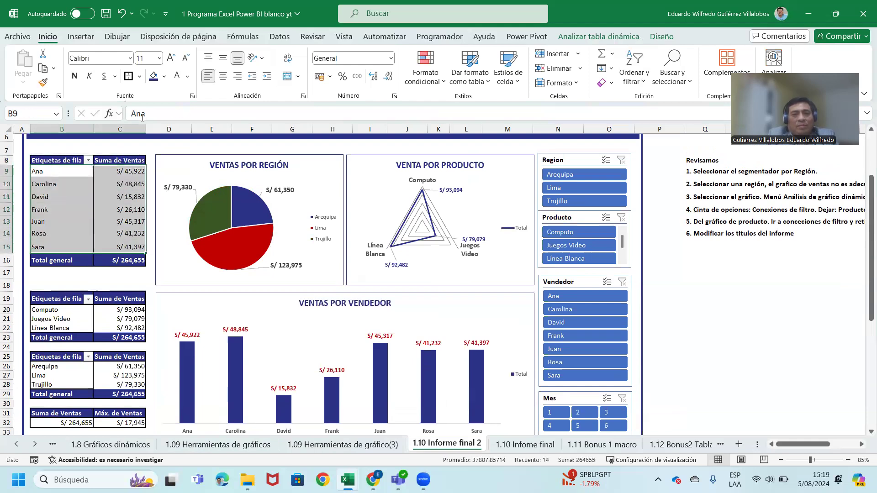
left_click(138, 79)
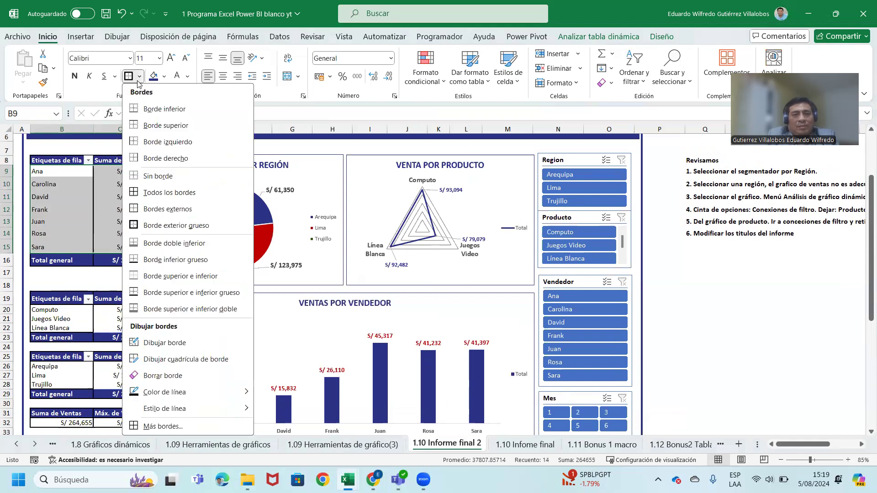
left_click(139, 194)
left_click(121, 196)
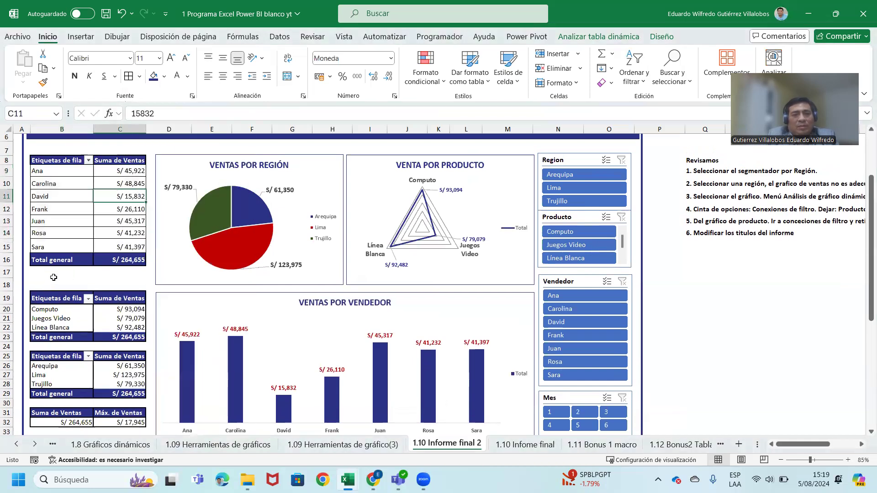
Select the product rows B20:C22, then the region rows B26:C28.
left_click_drag(56, 312, 126, 327)
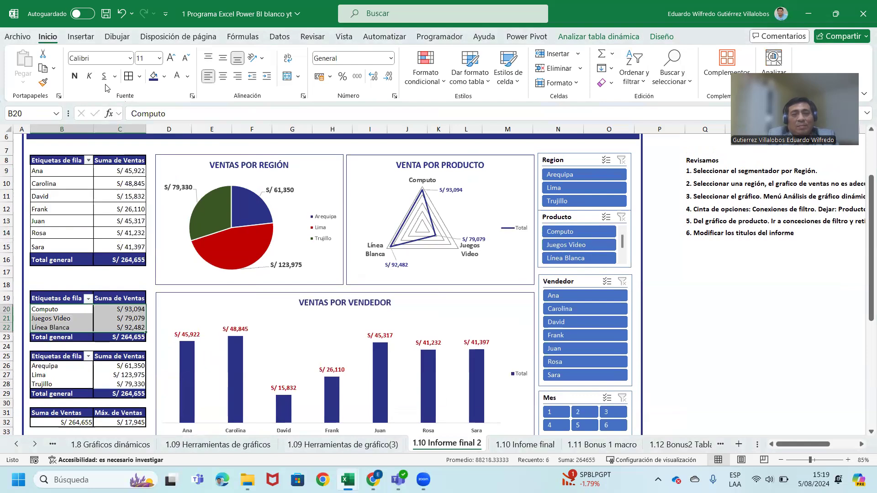
scroll(64, 347, "down", 1)
left_click(60, 338)
left_click_drag(60, 338, 109, 356)
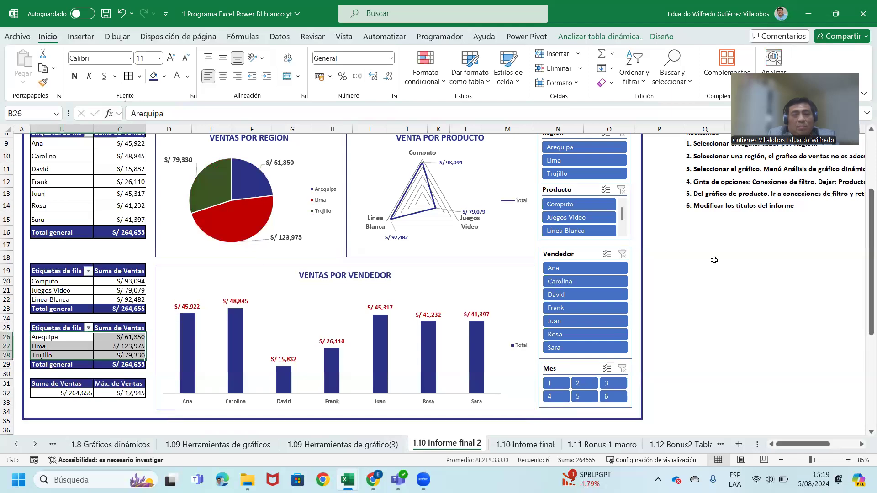
left_click(781, 260)
left_click(747, 289)
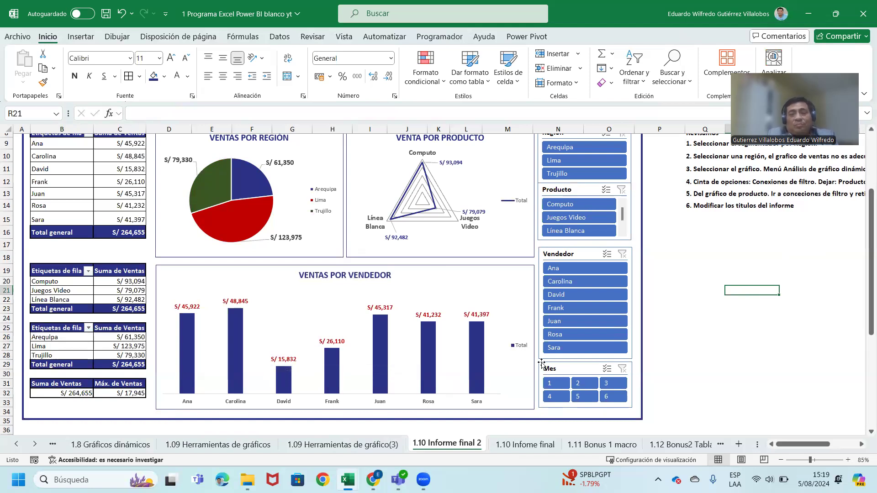
Delete the 'Total' legend from the seller chart and from the product radar chart.
left_click(515, 351)
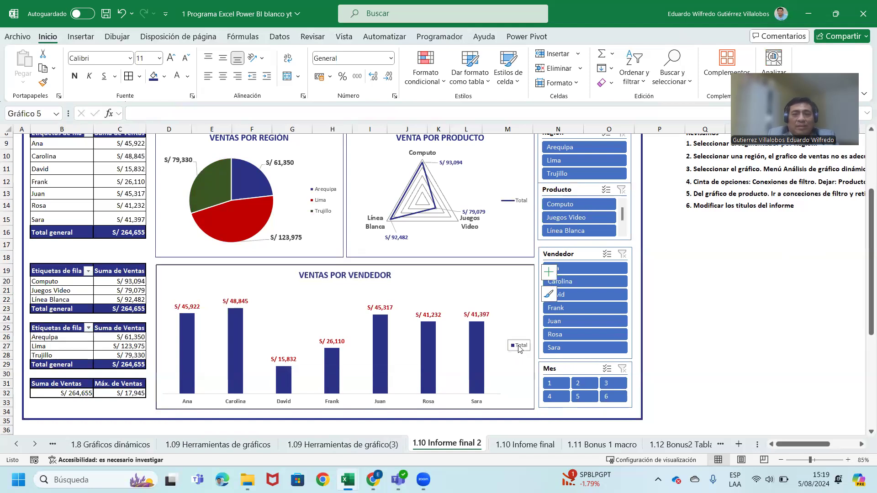
key("Delete")
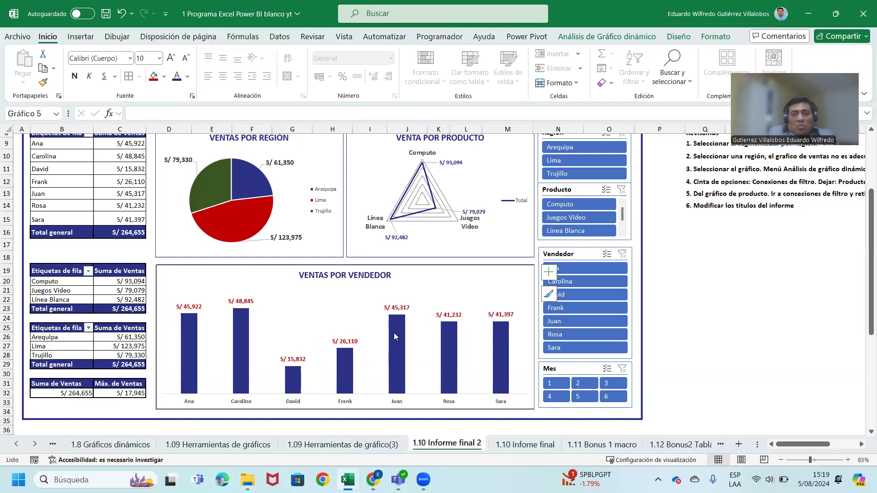
mouse_move(380, 352)
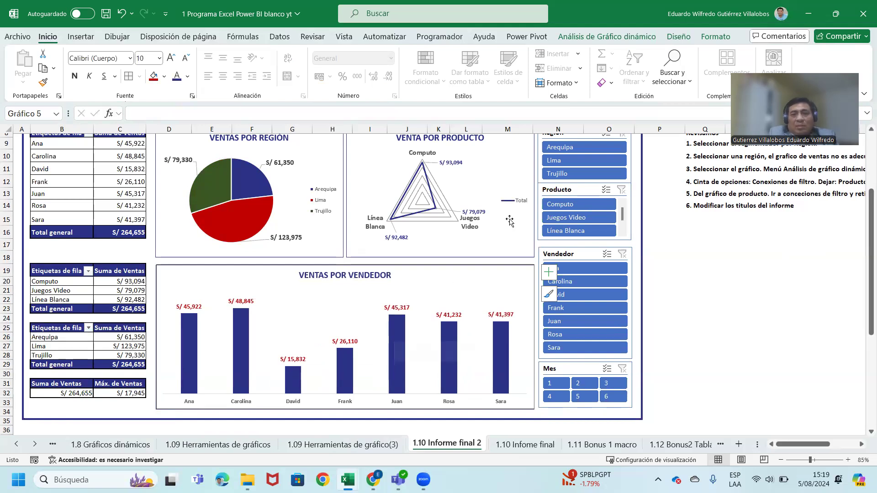
left_click(514, 201)
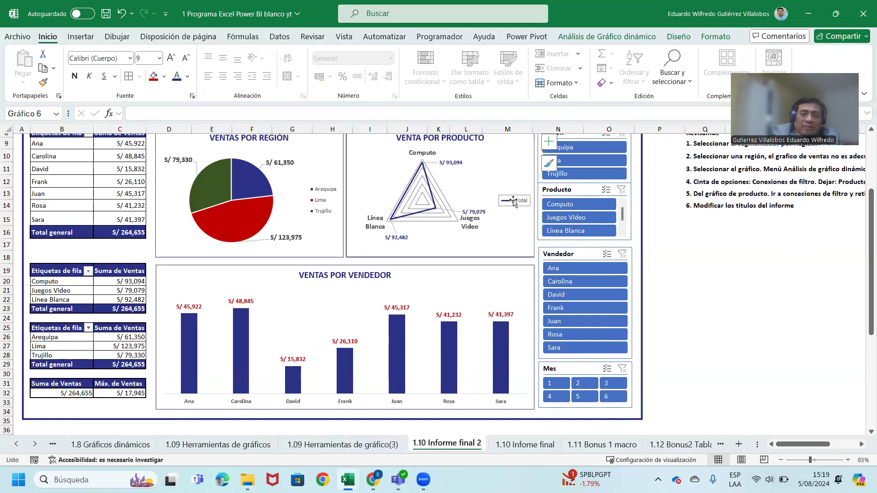
key("Delete")
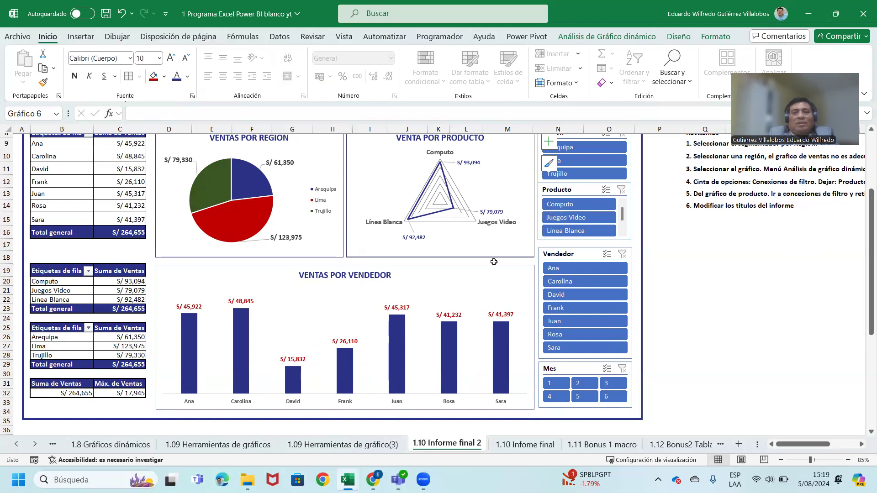
left_click(725, 273)
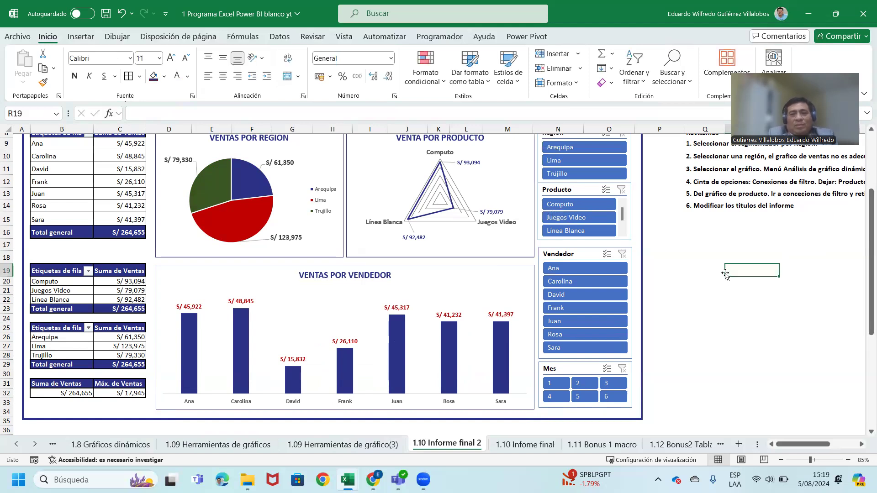
scroll(778, 176, "up", 1)
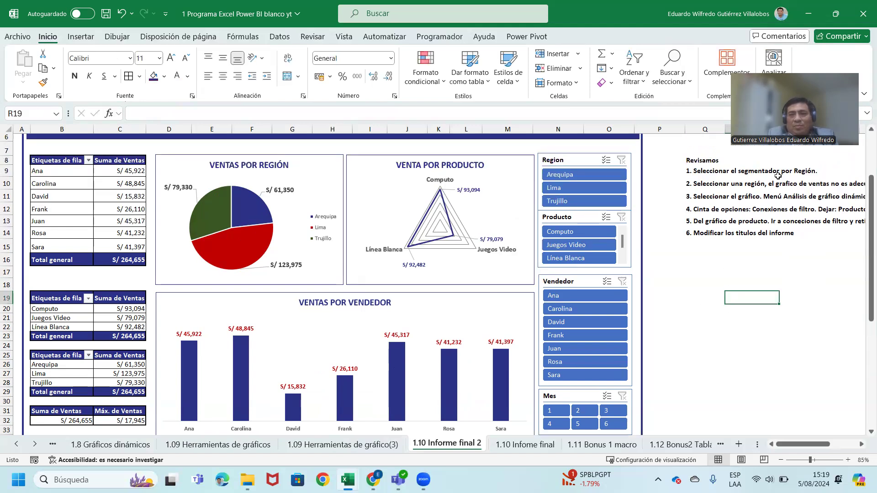
Set the ribbon display to 'Mostrar solo pestañas' and scroll back up to the report title.
left_click(863, 94)
left_click(763, 141)
left_click(763, 141)
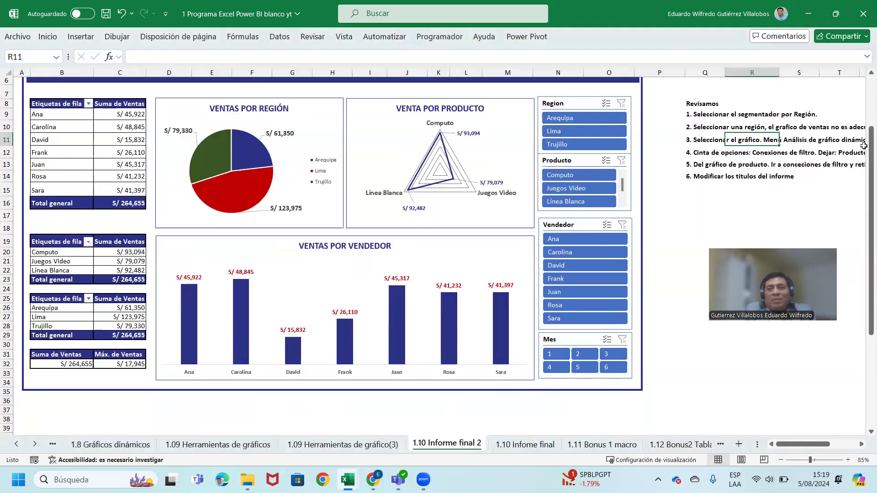
left_click_drag(865, 152, 864, 124)
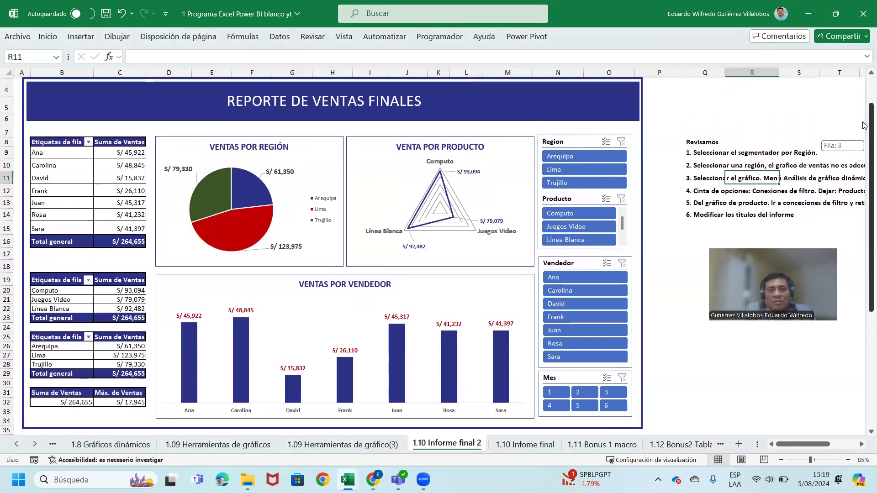